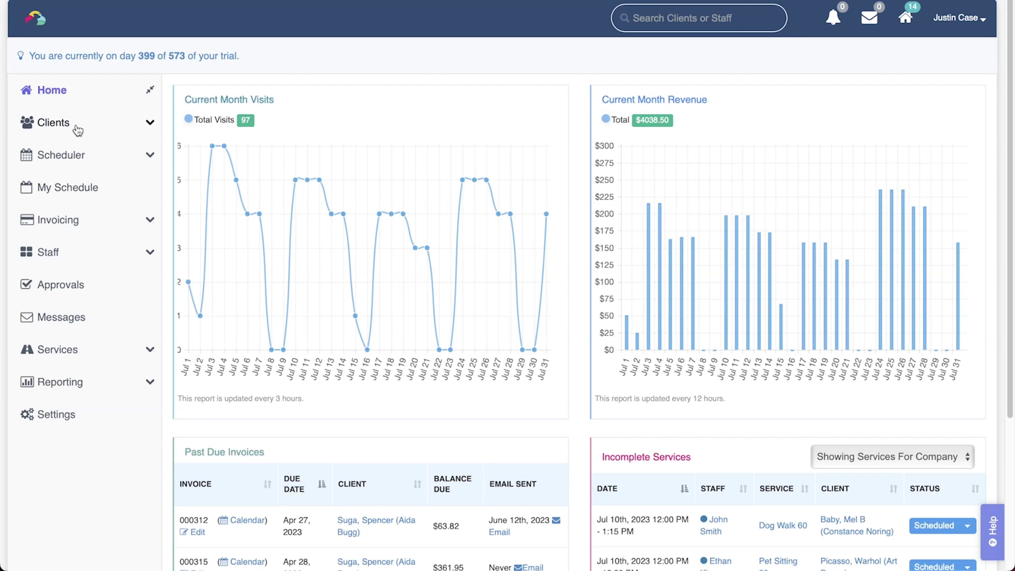
# On the Picasso and Warhol client's Services/Invoices tab, set Auto Tip to 20%
pyautogui.click(75, 127)
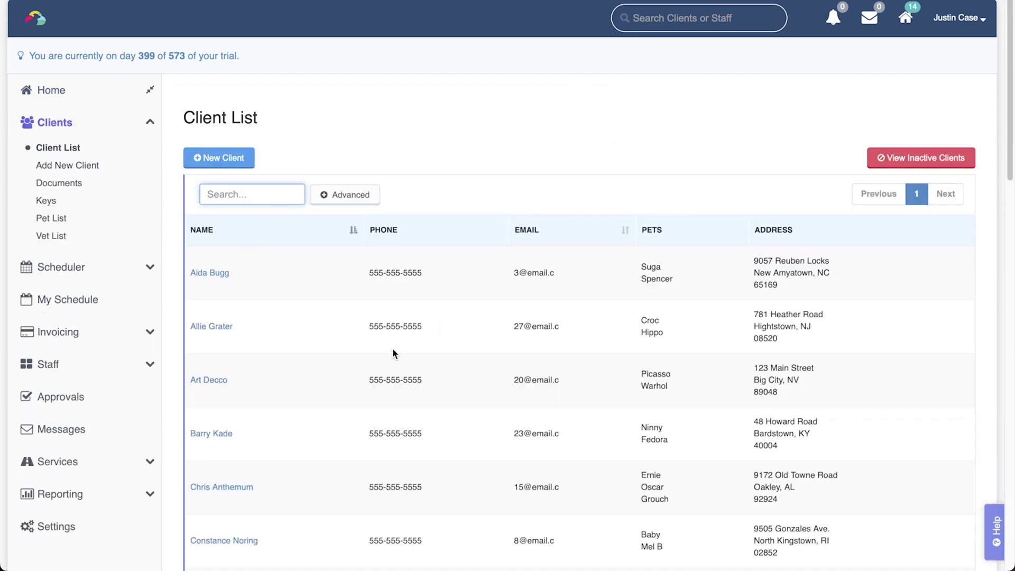
pyautogui.click(196, 379)
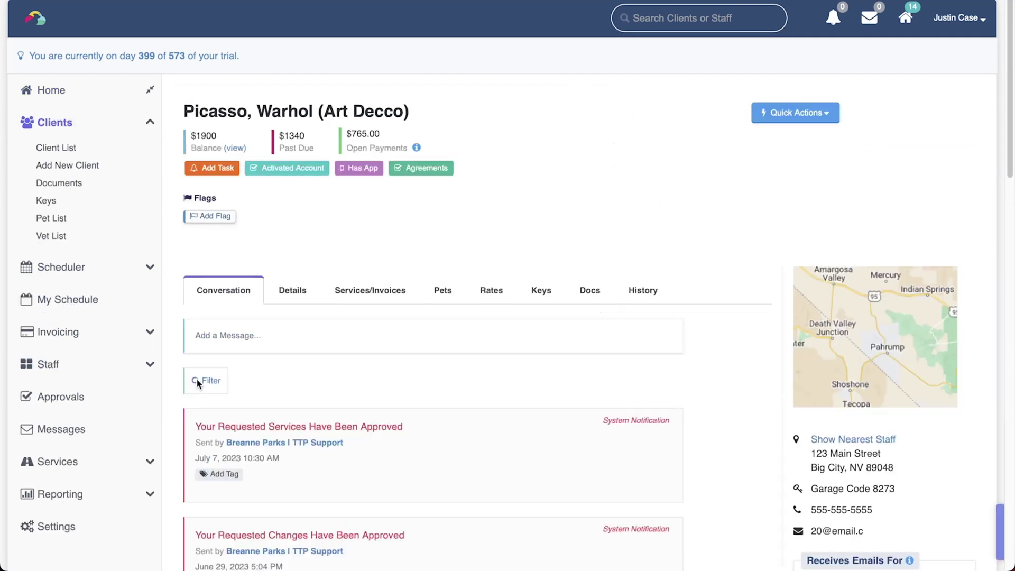
pyautogui.click(388, 294)
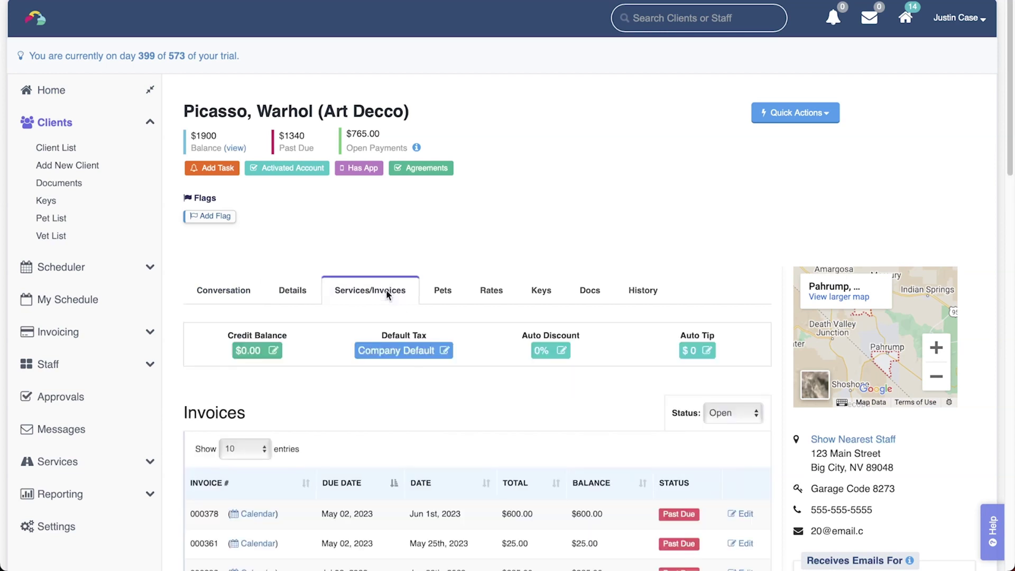
pyautogui.click(708, 351)
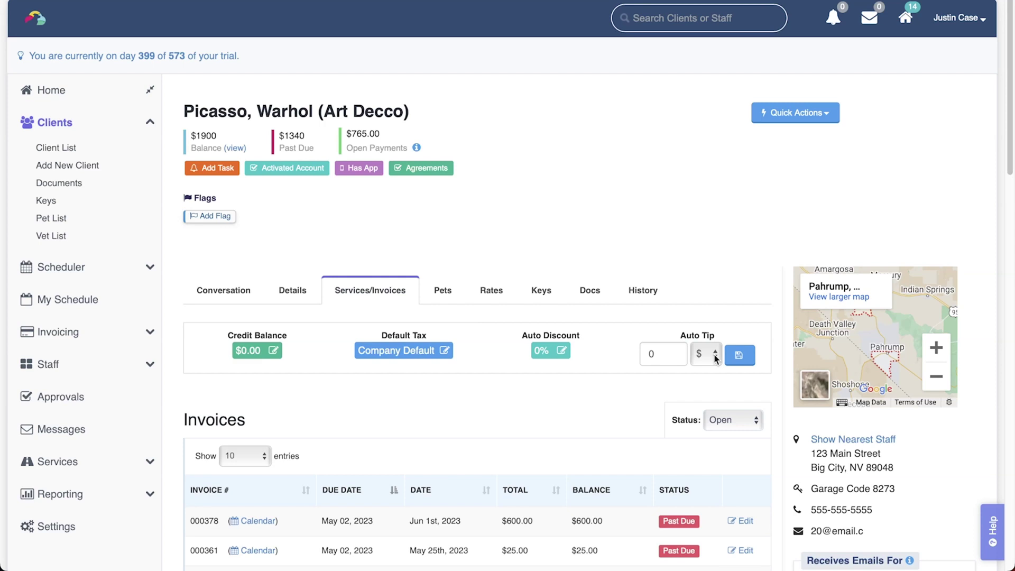
pyautogui.click(715, 358)
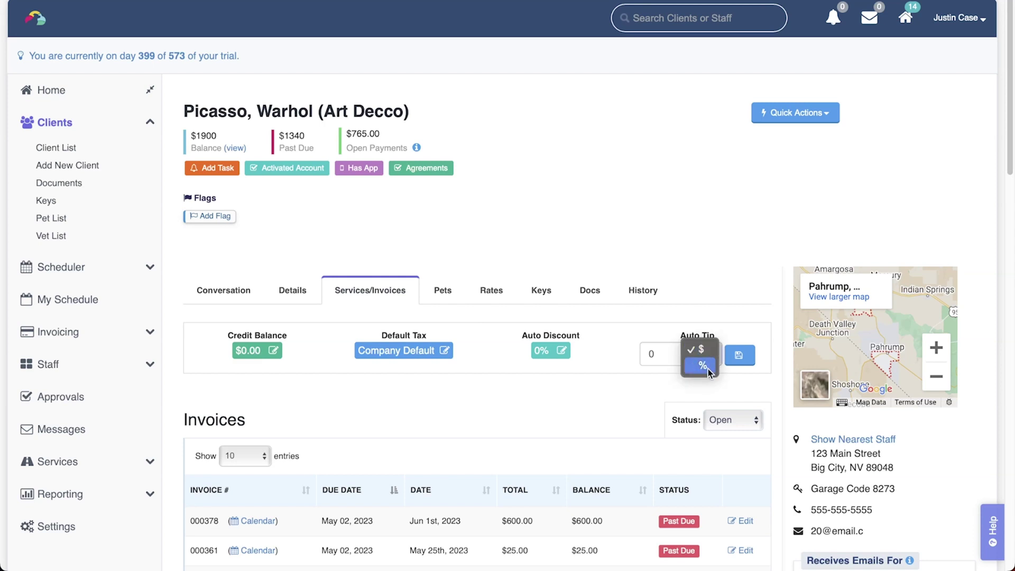
pyautogui.click(708, 369)
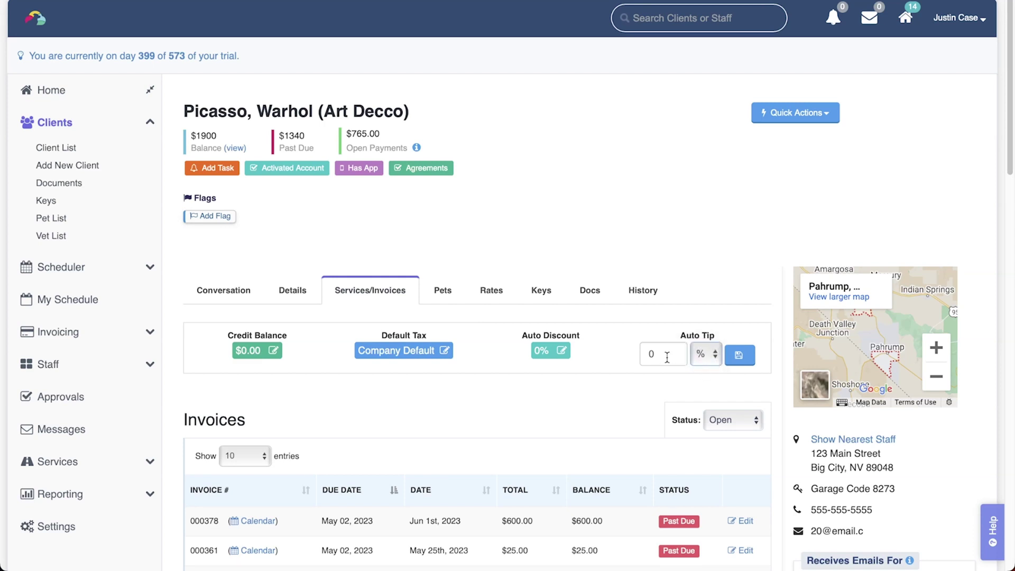
pyautogui.click(645, 355)
pyautogui.write('2')
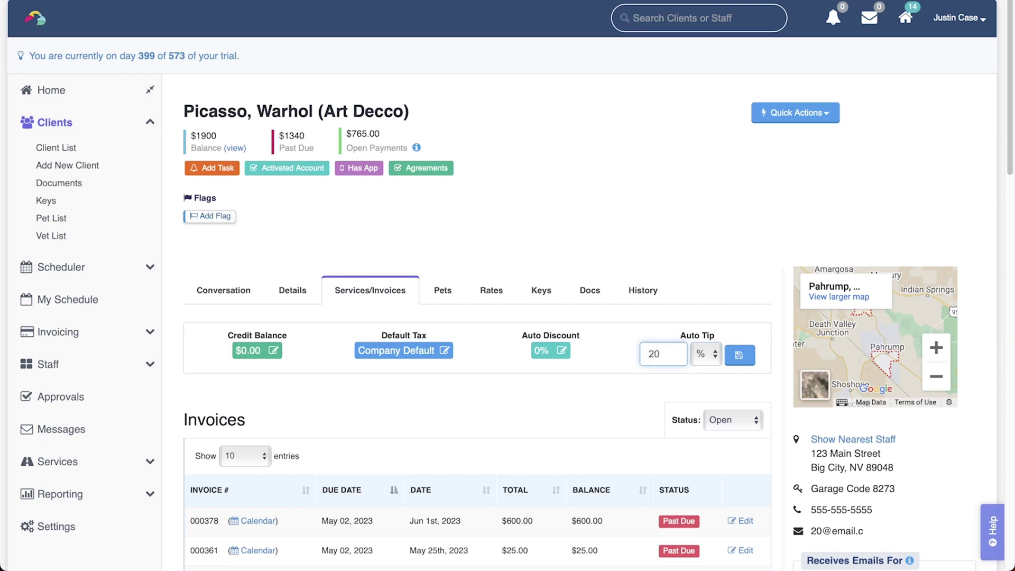
pyautogui.click(740, 355)
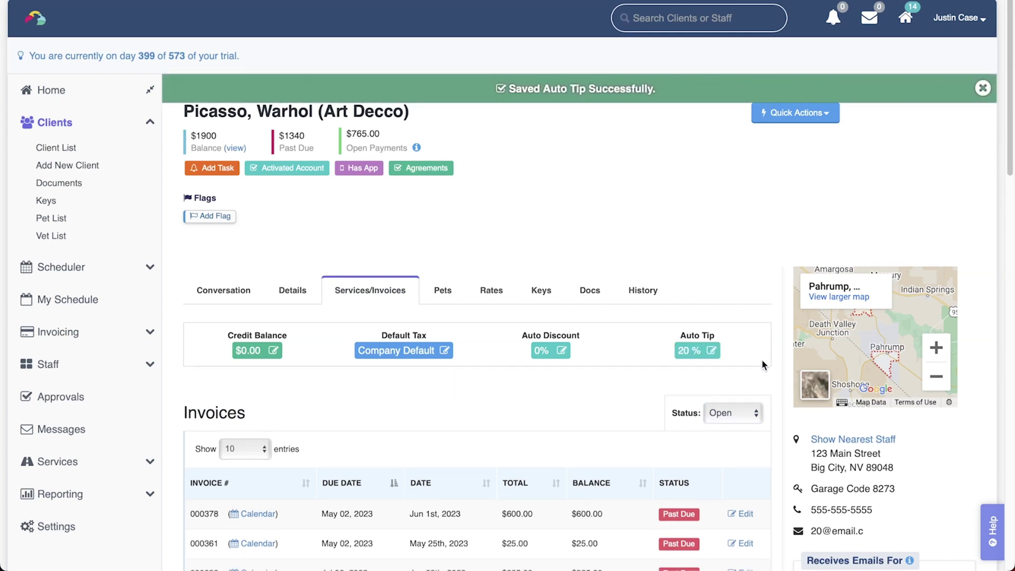
# Change the client's Auto Tip from 20 to 0% and save it
pyautogui.click(711, 353)
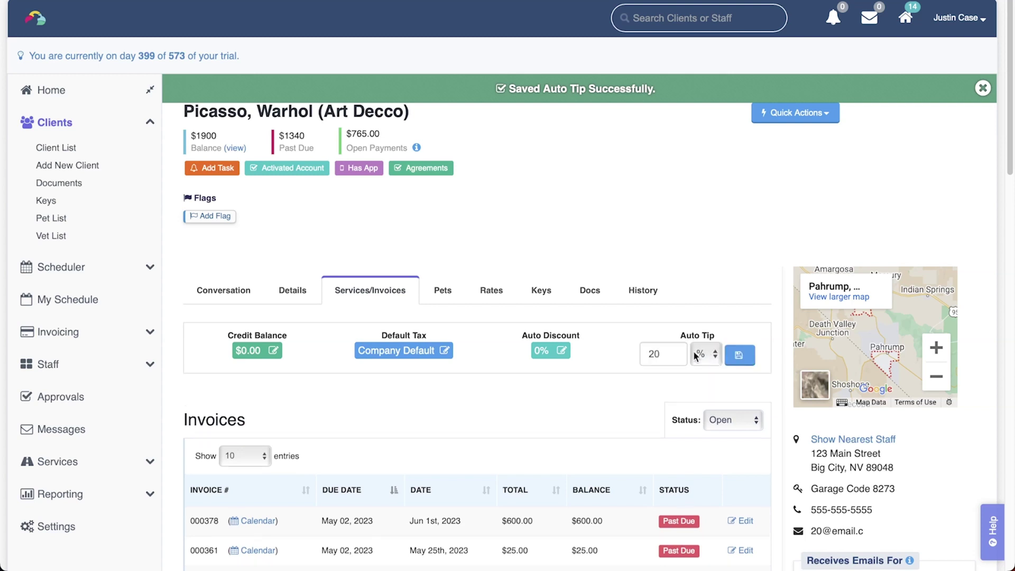
pyautogui.doubleClick(659, 353)
pyautogui.write('0')
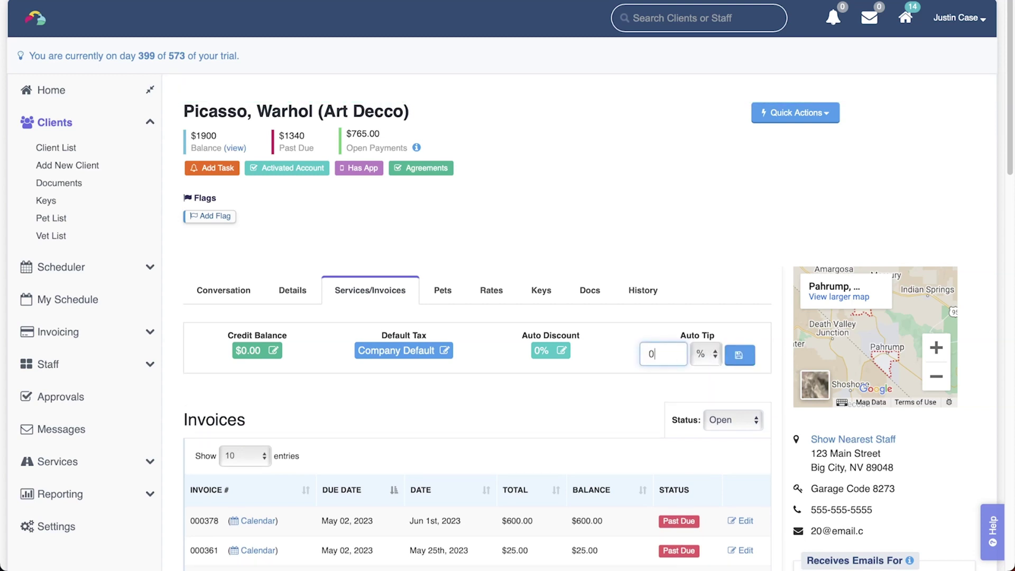
pyautogui.click(740, 355)
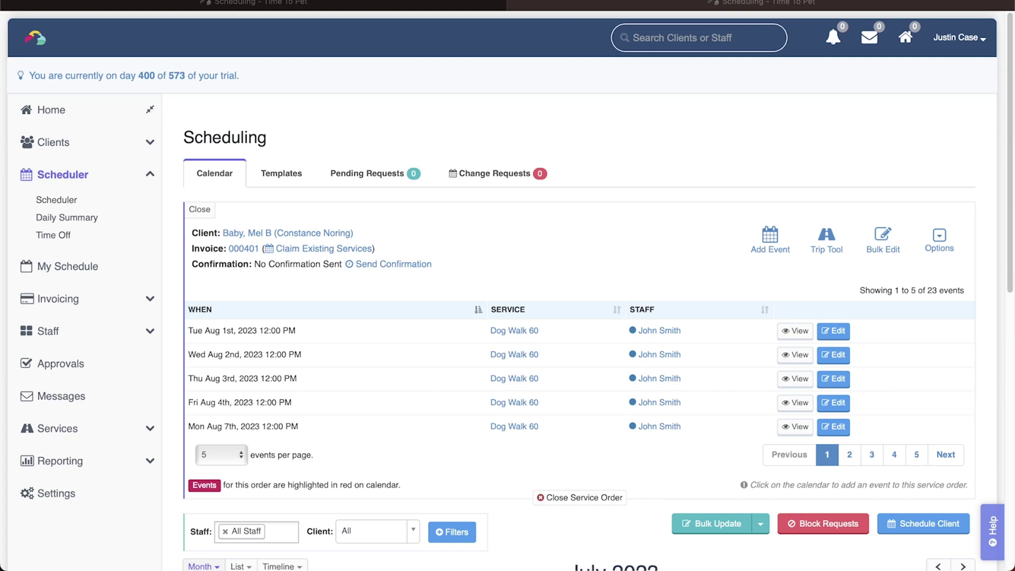
# Open draft invoice 000401 for editing from the dog-walk client's Services/Invoices tab
pyautogui.click(246, 248)
pyautogui.click(986, 32)
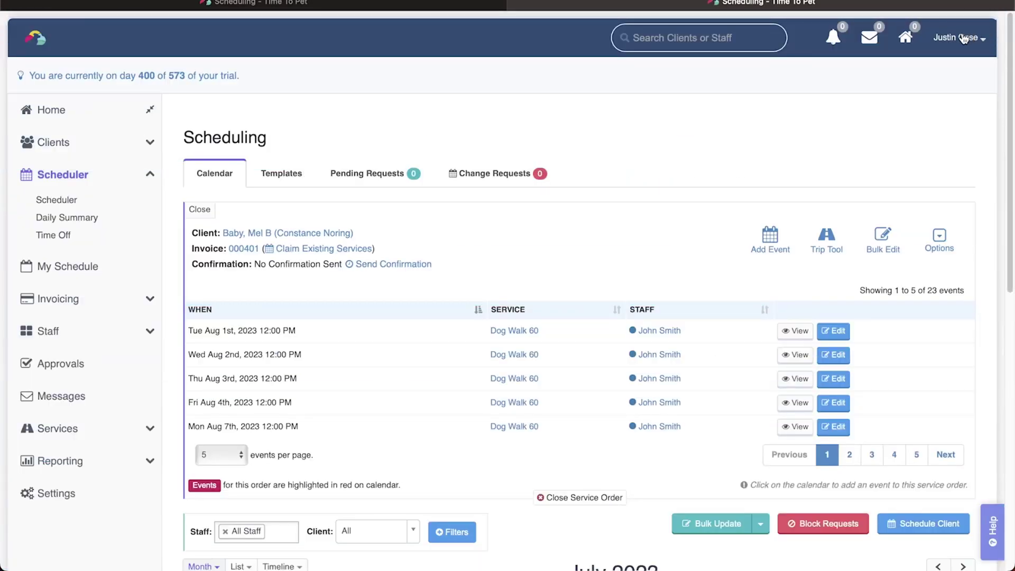
pyautogui.click(300, 233)
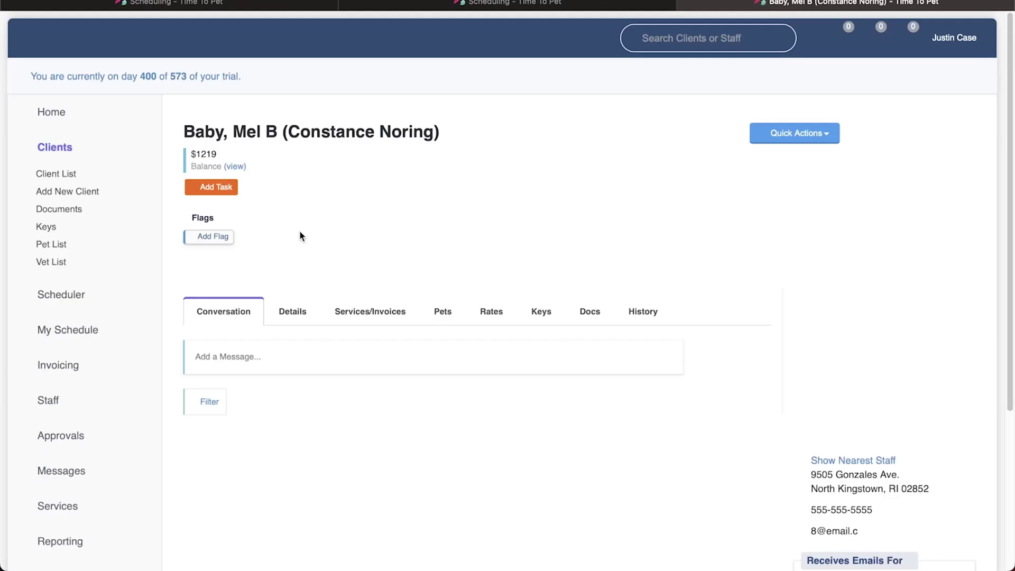
pyautogui.click(381, 316)
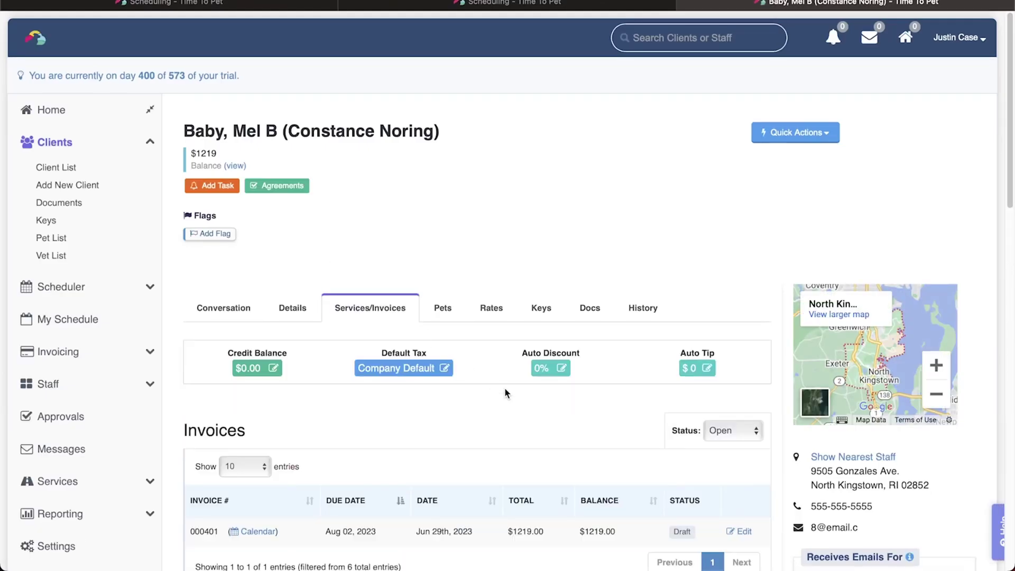
pyautogui.click(743, 532)
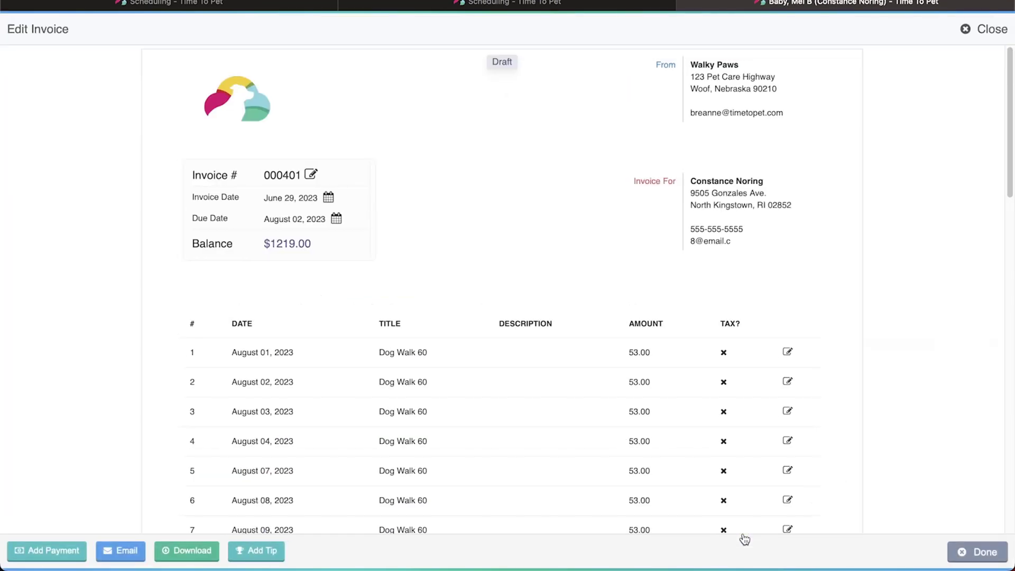
# Add a tip to invoice 000401, settling on the 20% suggestion of $243.80
pyautogui.click(268, 555)
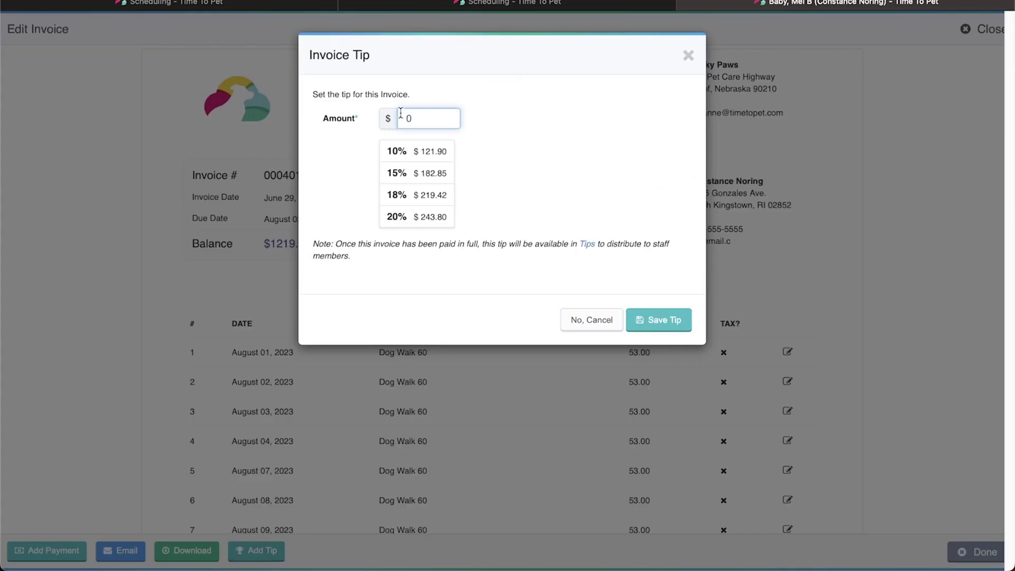
pyautogui.write('20.00')
pyautogui.click(516, 182)
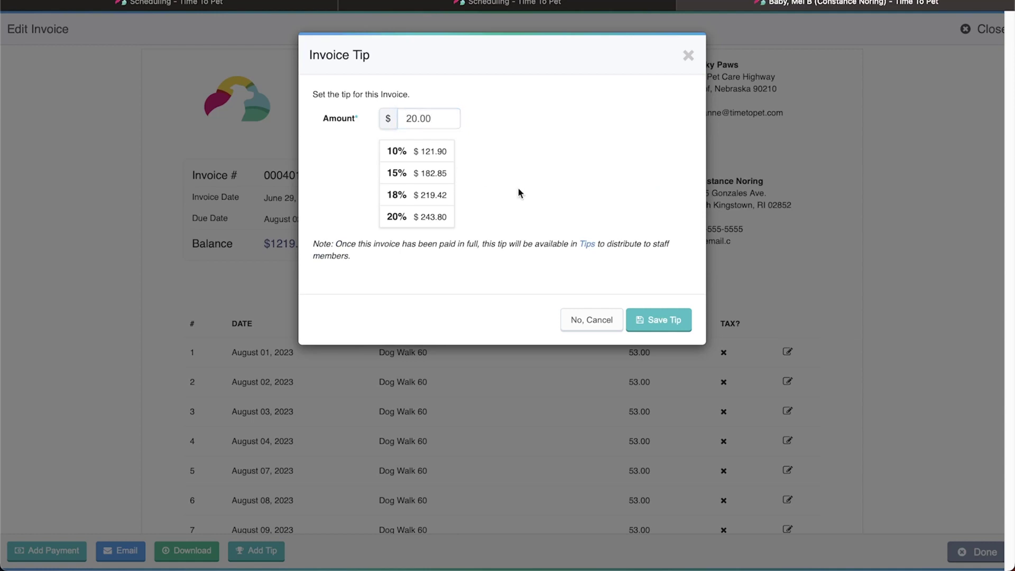
pyautogui.click(450, 159)
pyautogui.click(448, 178)
pyautogui.click(449, 200)
pyautogui.click(444, 221)
# Save the $243.80 tip on invoice 000401 and review the invoice totals
pyautogui.click(664, 319)
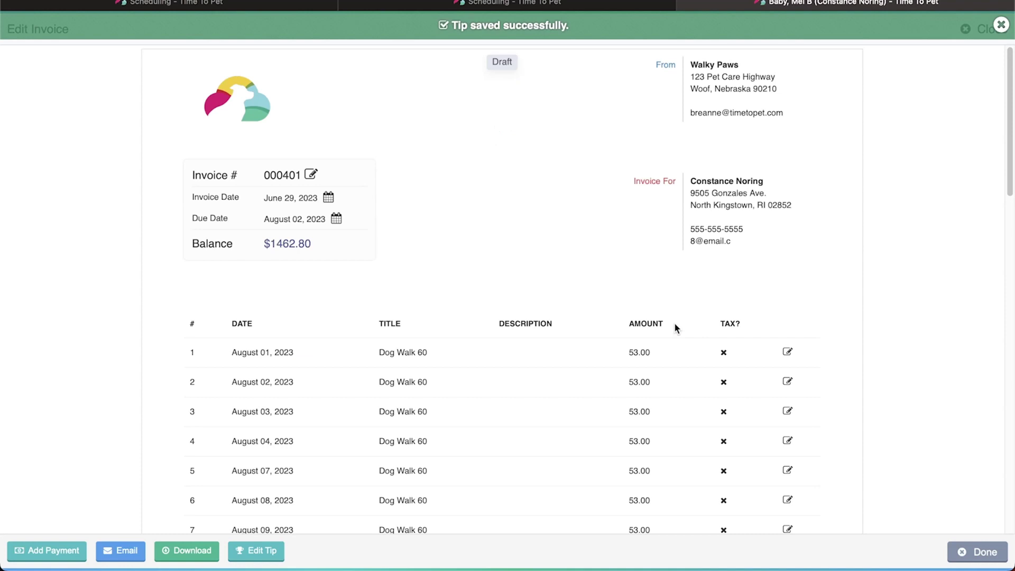
pyautogui.scroll(-10, 691, 373)
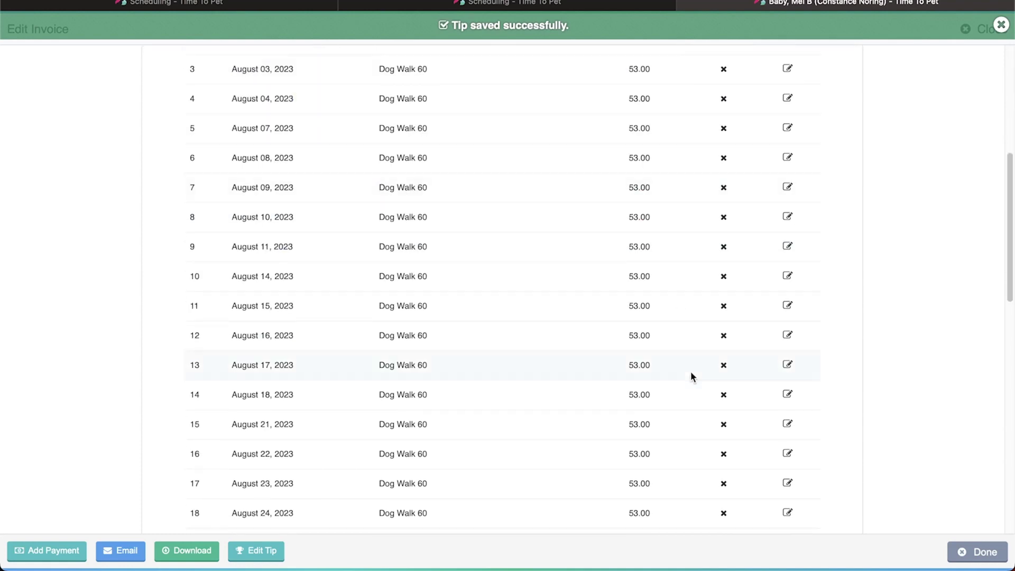
pyautogui.scroll(-3, 691, 376)
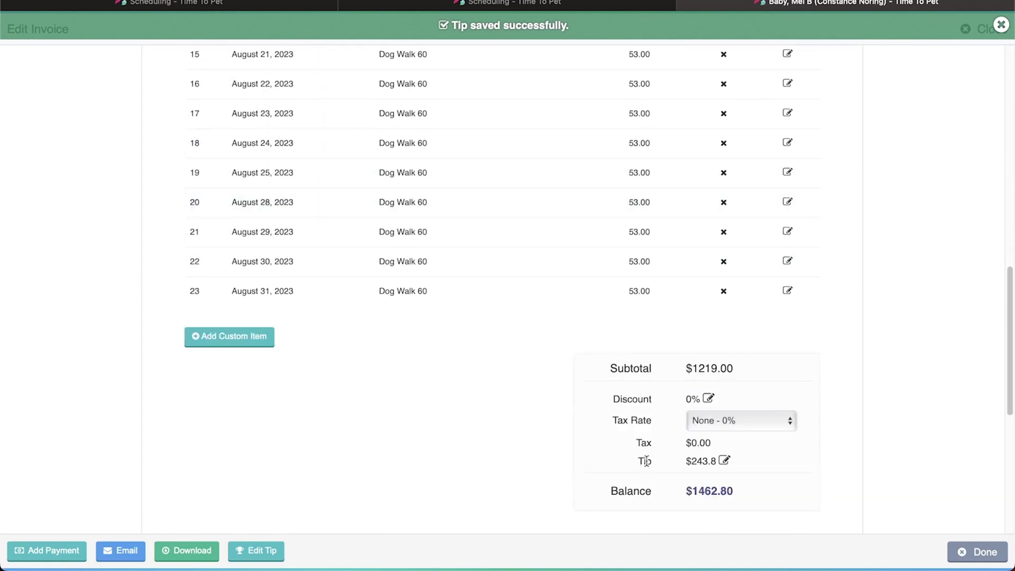
# Reopen the invoice tip and replace its amount with 0.00
pyautogui.moveTo(638, 466); pyautogui.dragTo(716, 464)
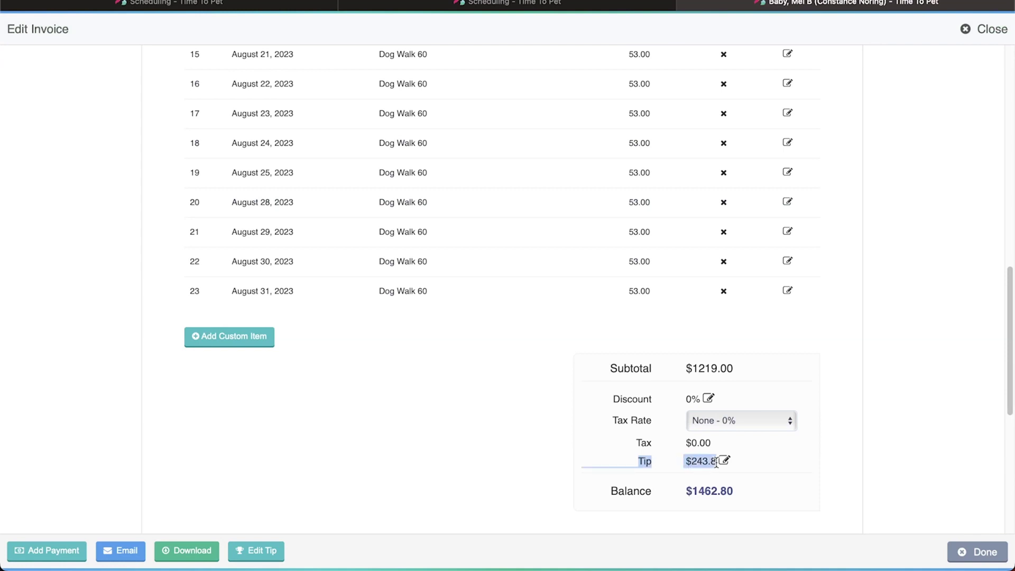
pyautogui.click(446, 465)
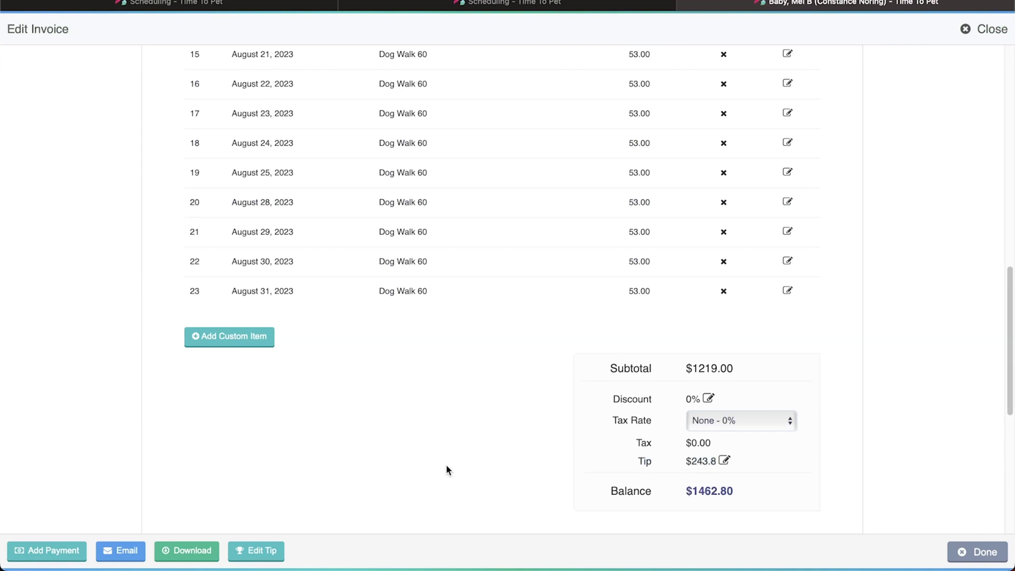
pyautogui.click(261, 558)
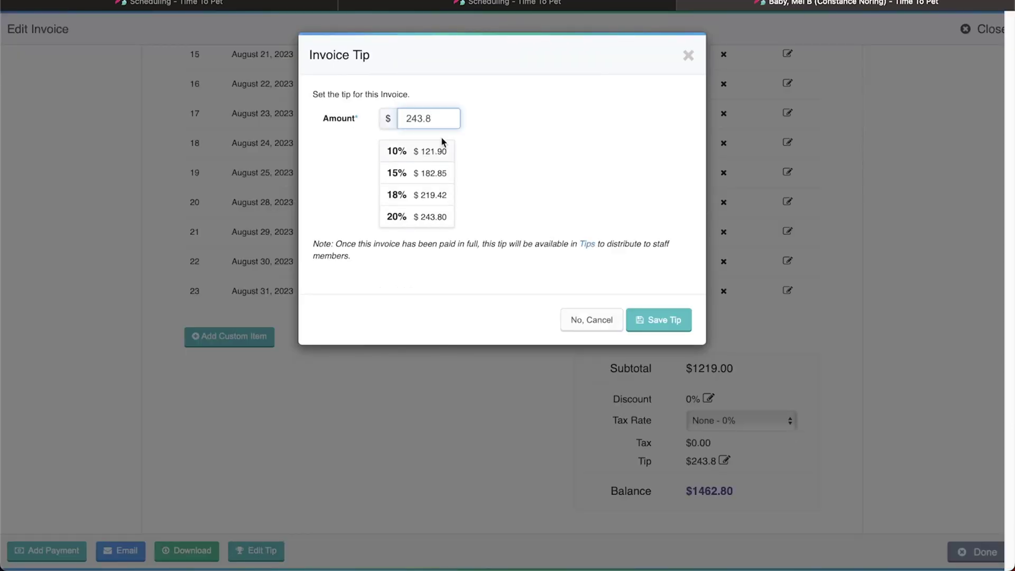
pyautogui.doubleClick(448, 120)
pyautogui.write('0.00')
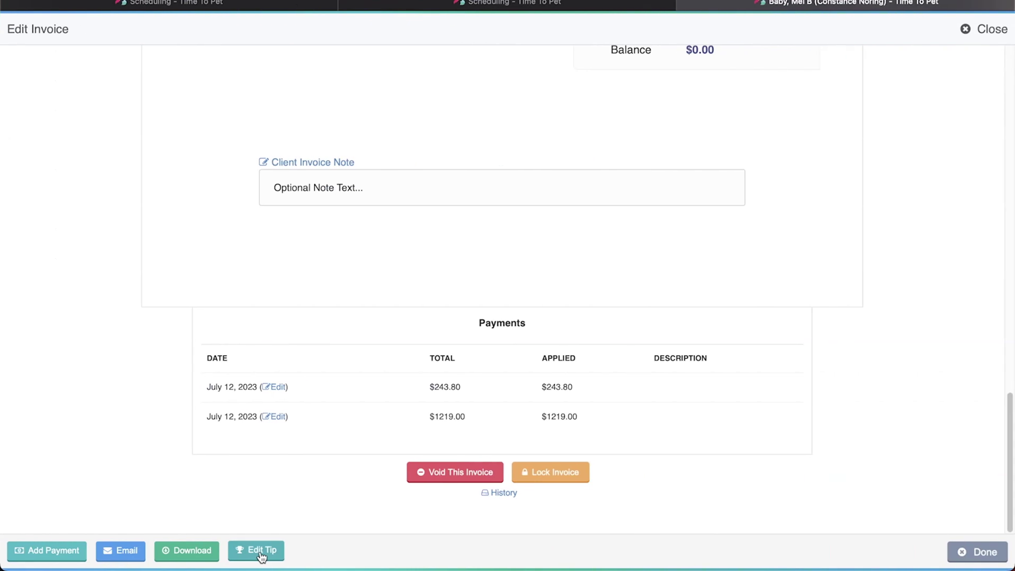
# Attempt to edit the tip on the paid invoice, which was already disbursed
pyautogui.click(260, 552)
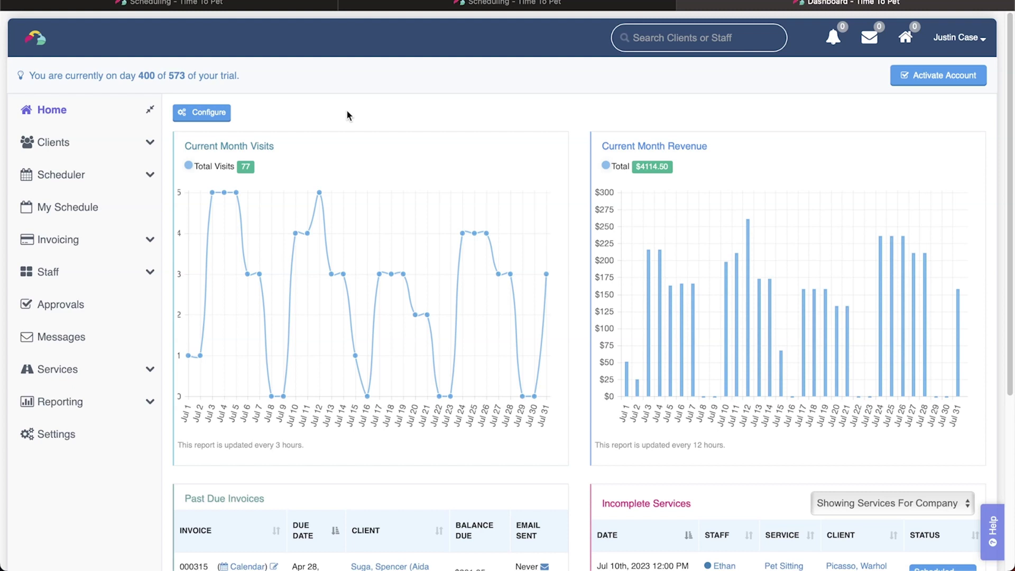
# Go to Client Settings > Portal Settings and scroll down to the Invoicing section
pyautogui.click(67, 440)
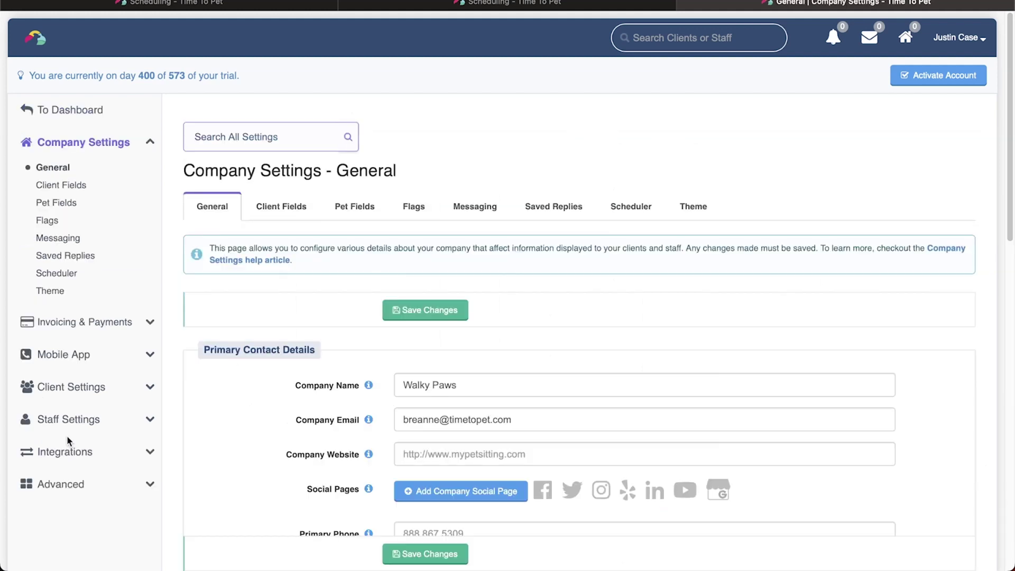
pyautogui.click(88, 386)
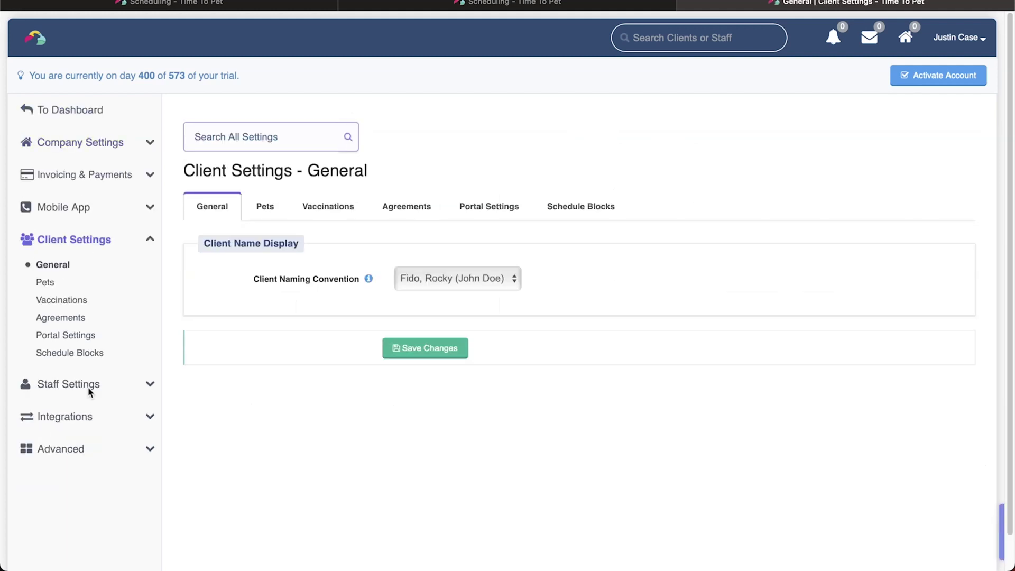
pyautogui.click(83, 341)
pyautogui.scroll(-10, 638, 419)
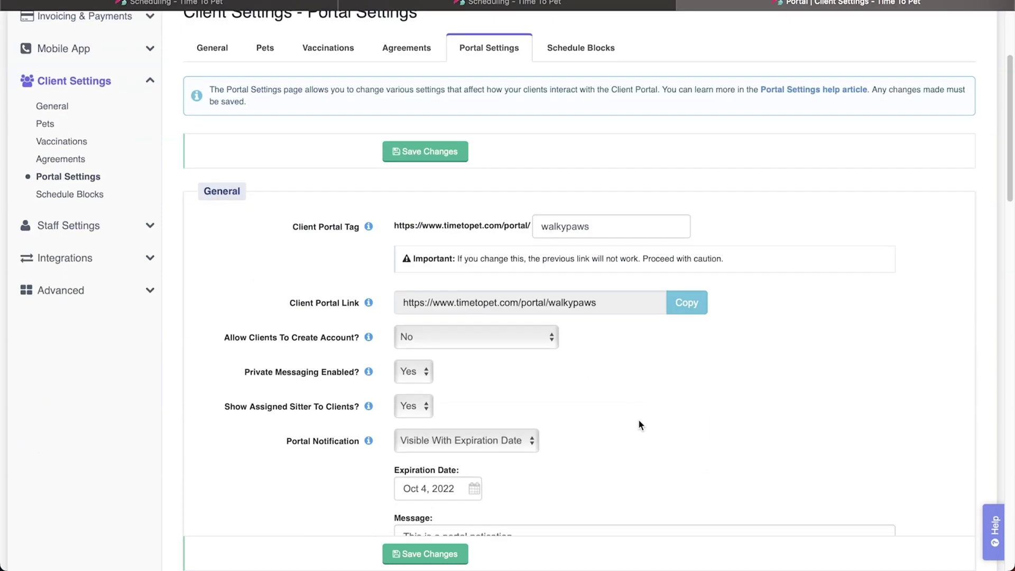
pyautogui.scroll(-8, 639, 421)
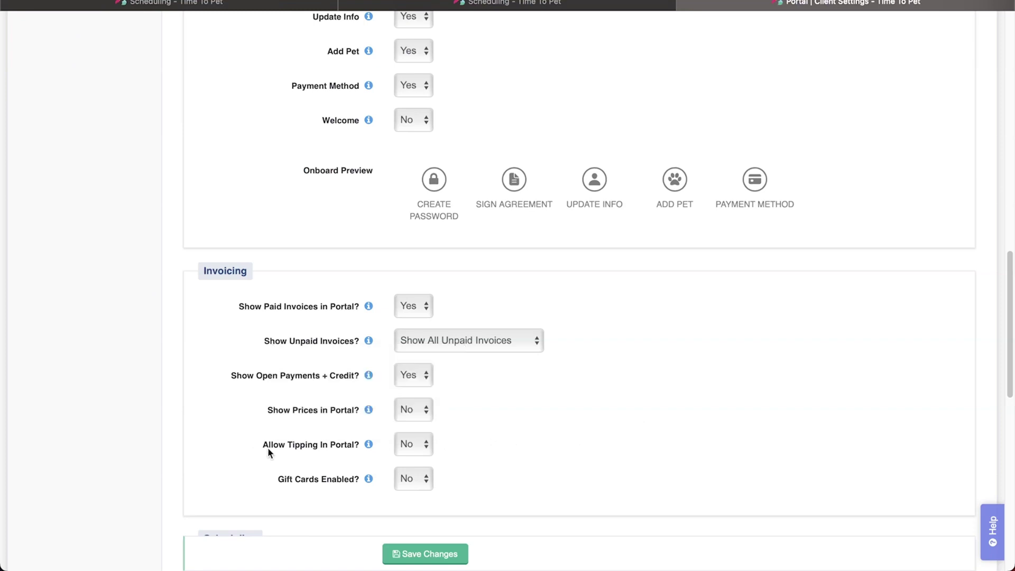
# Switch Allow Tipping In Portal to Yes, then back to No, and save the changes
pyautogui.click(427, 447)
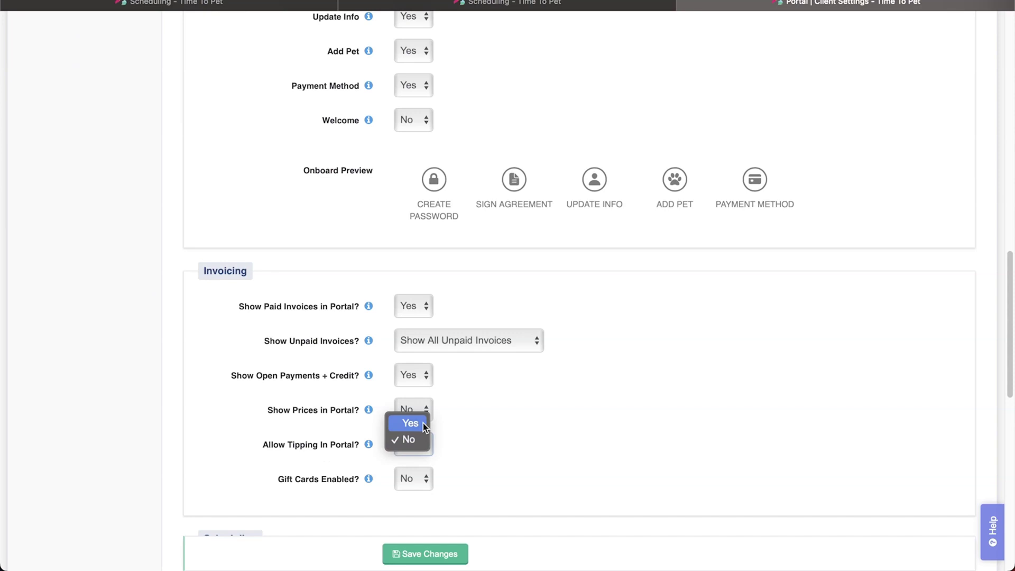
pyautogui.click(423, 423)
pyautogui.click(464, 456)
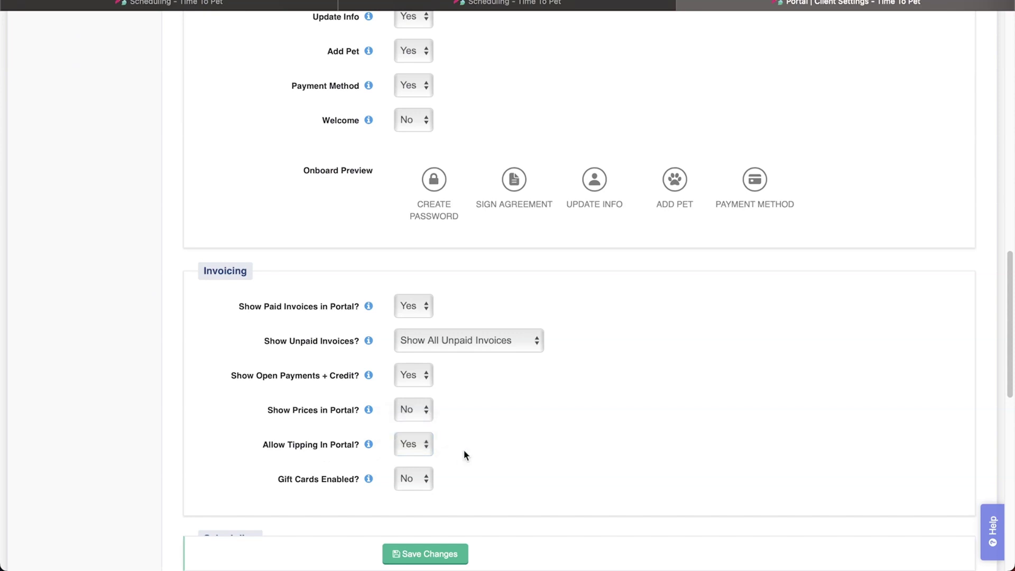
pyautogui.click(426, 448)
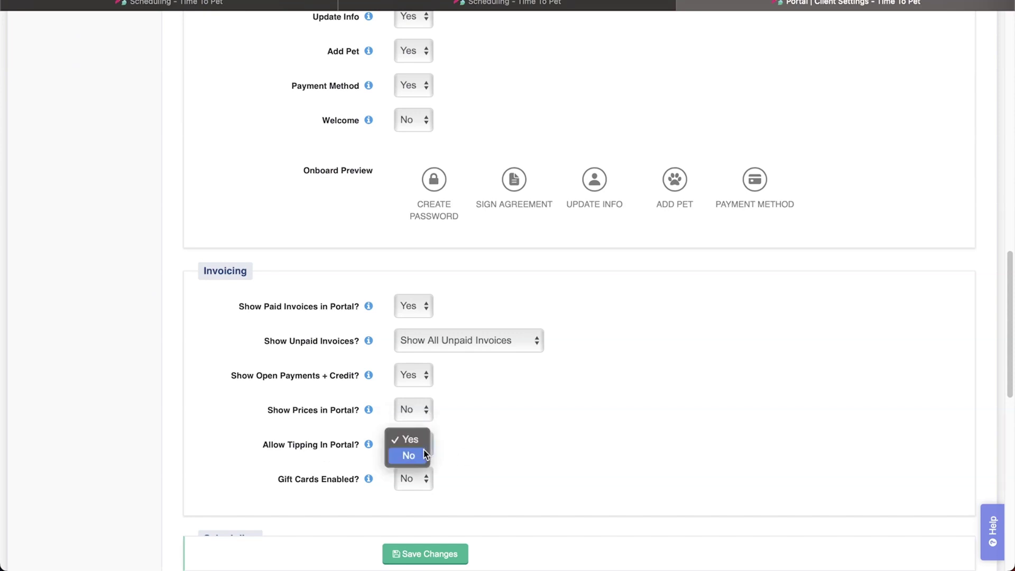
pyautogui.click(421, 454)
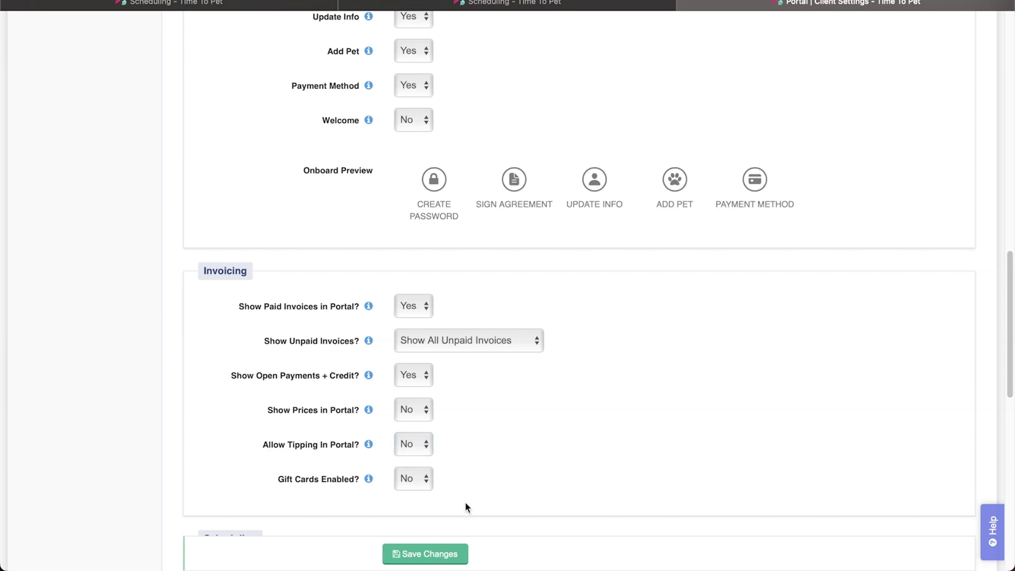
pyautogui.click(443, 558)
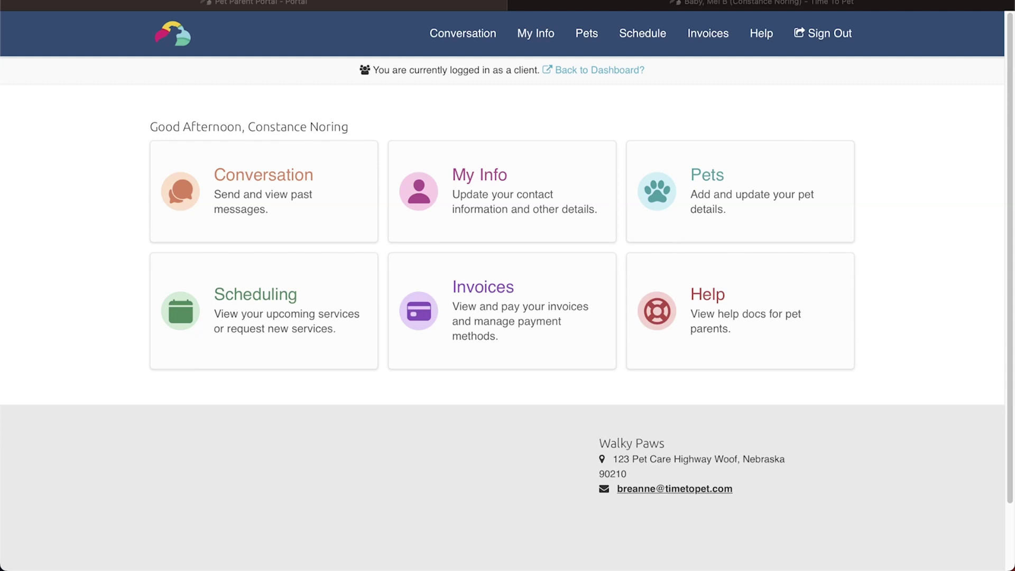
# Open the portal's Invoices card to list open invoice #000401 with its $1219 balance
pyautogui.click(491, 289)
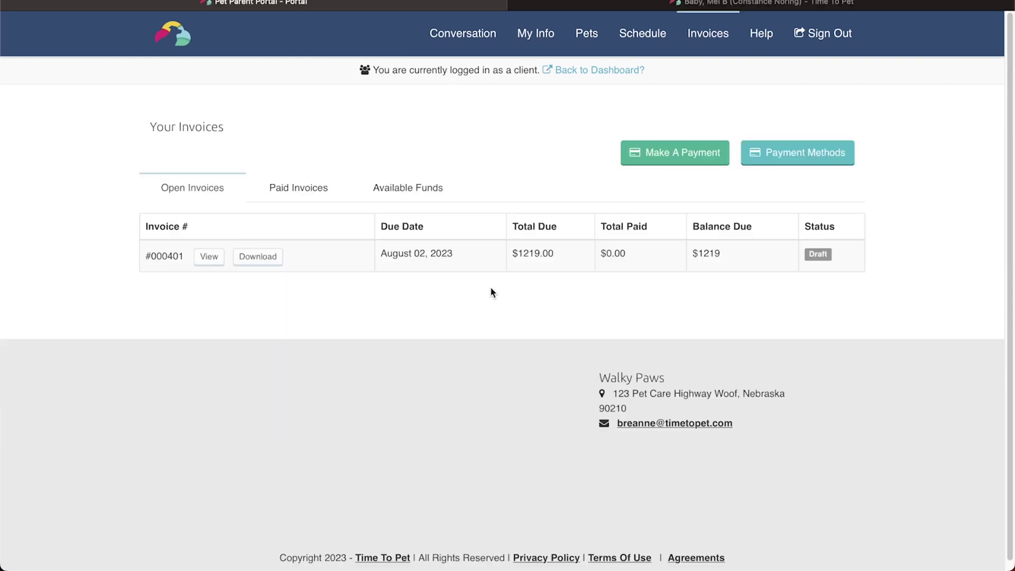
# Pay the $1219.00 invoice with a custom $20.00 tip by credit card, totalling $1239.00
pyautogui.click(668, 160)
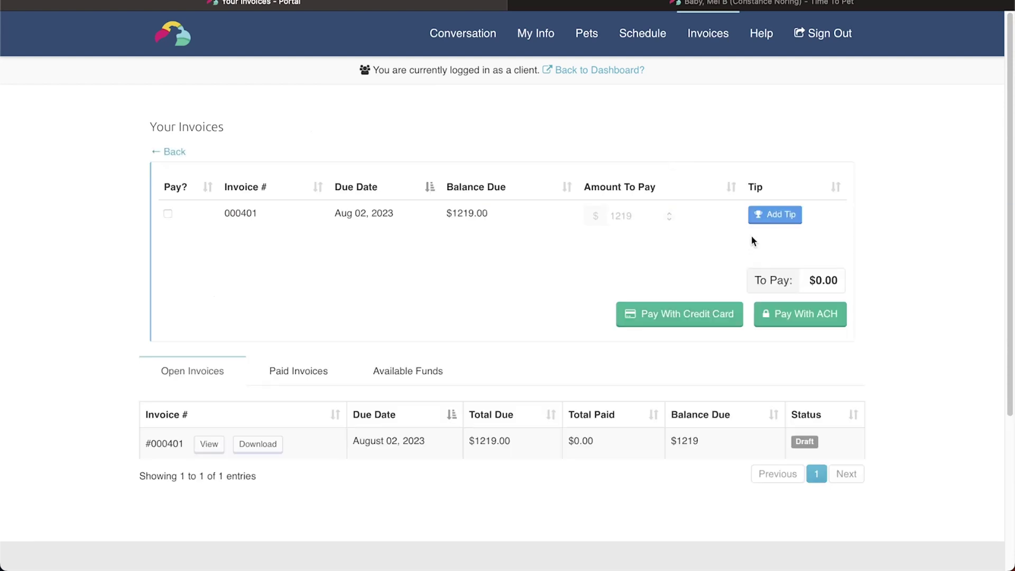
pyautogui.click(788, 221)
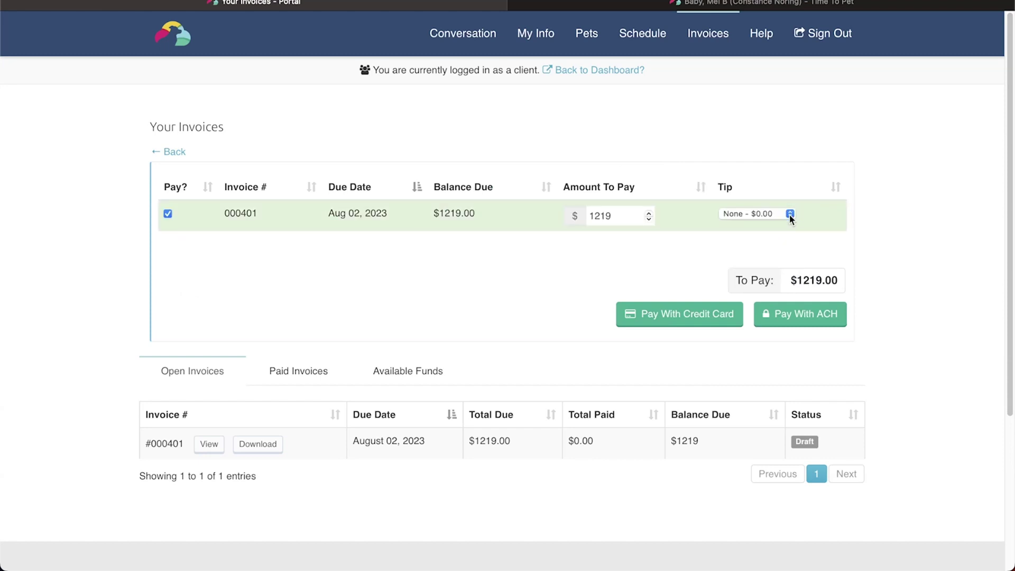
pyautogui.click(790, 215)
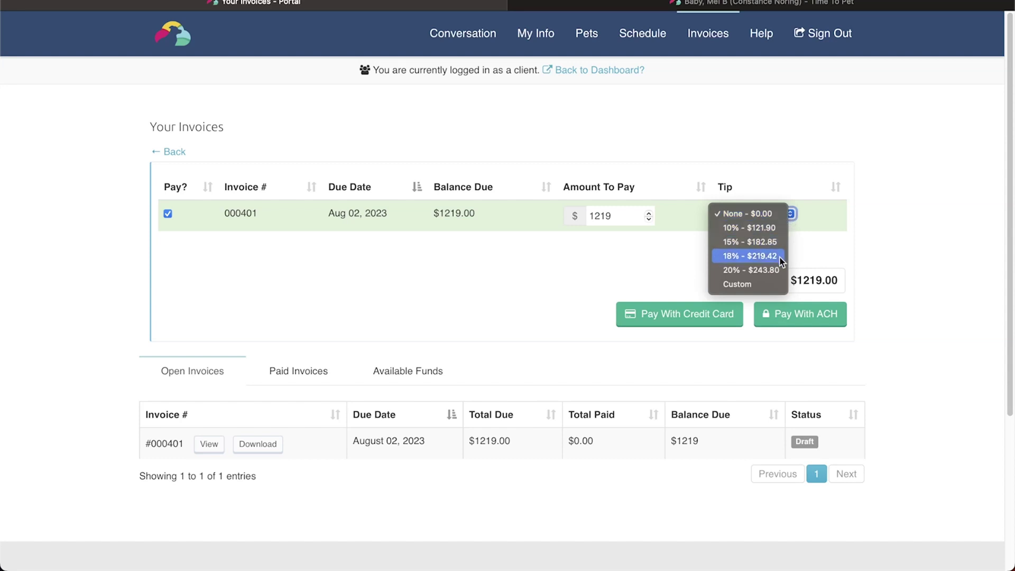
pyautogui.click(772, 286)
pyautogui.click(758, 234)
pyautogui.write('20.00')
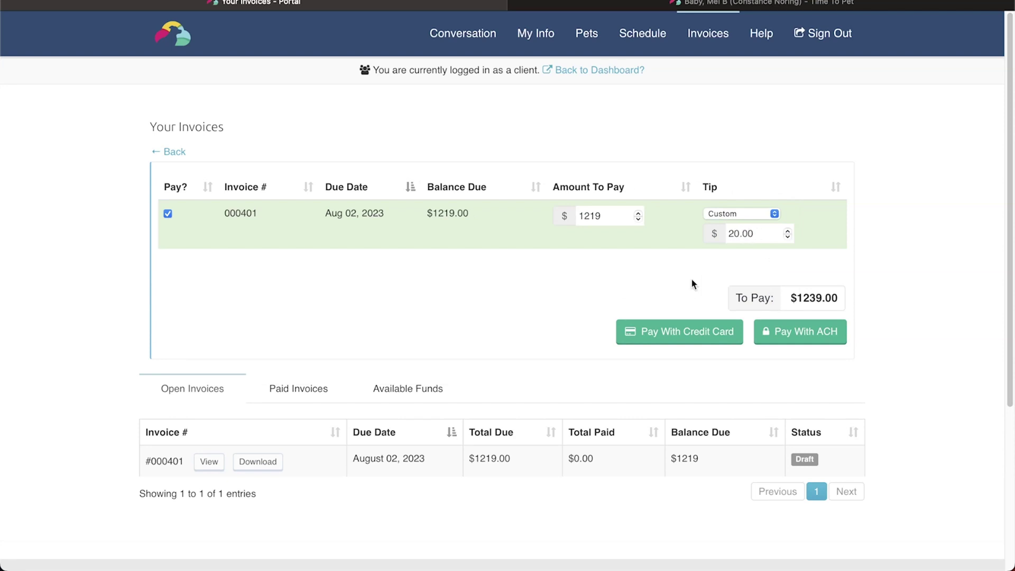
pyautogui.click(689, 334)
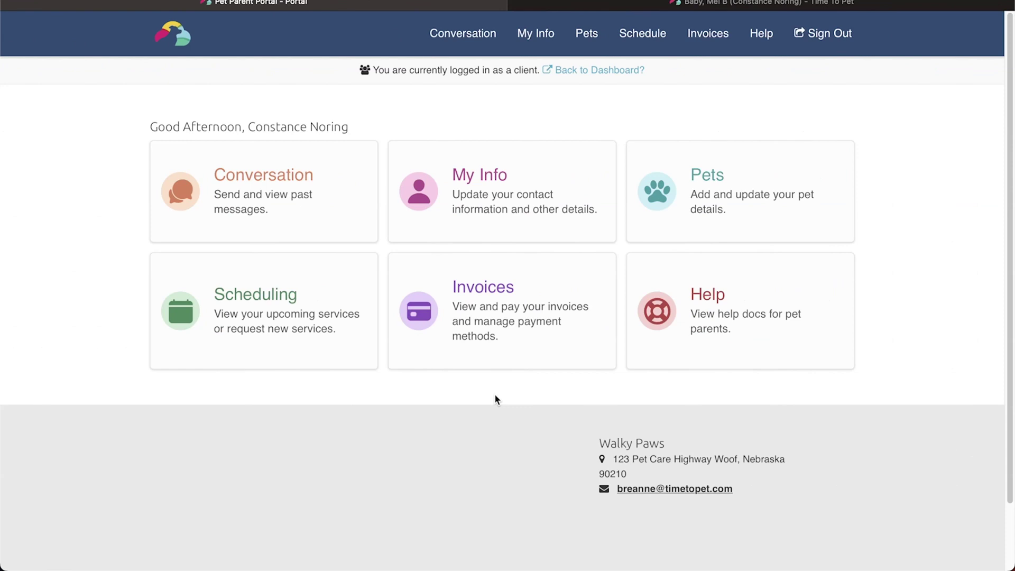
# Under Paid Invoices, add a custom $20.00 tip to the paid invoice and pay by credit card
pyautogui.click(503, 323)
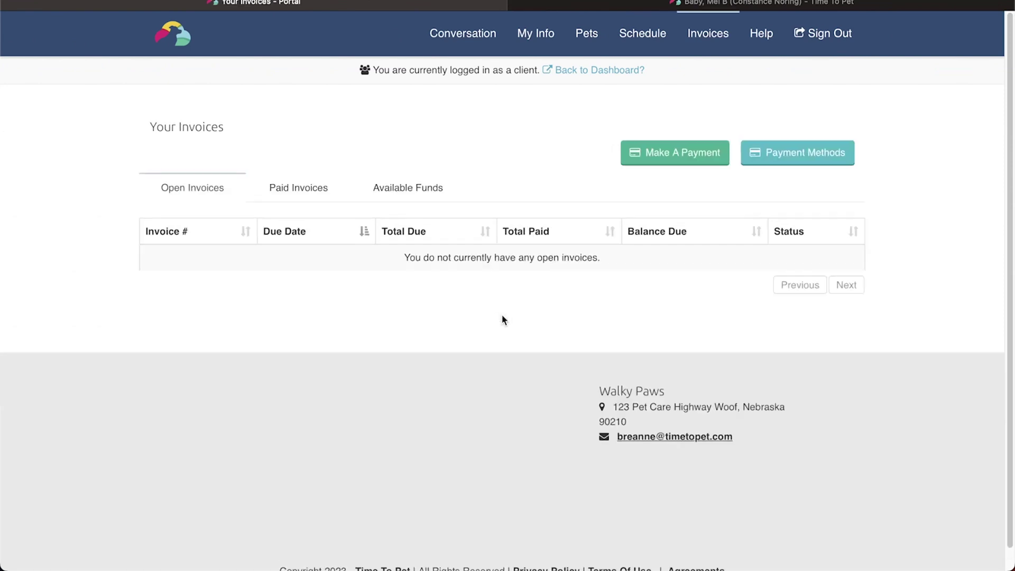
pyautogui.click(310, 190)
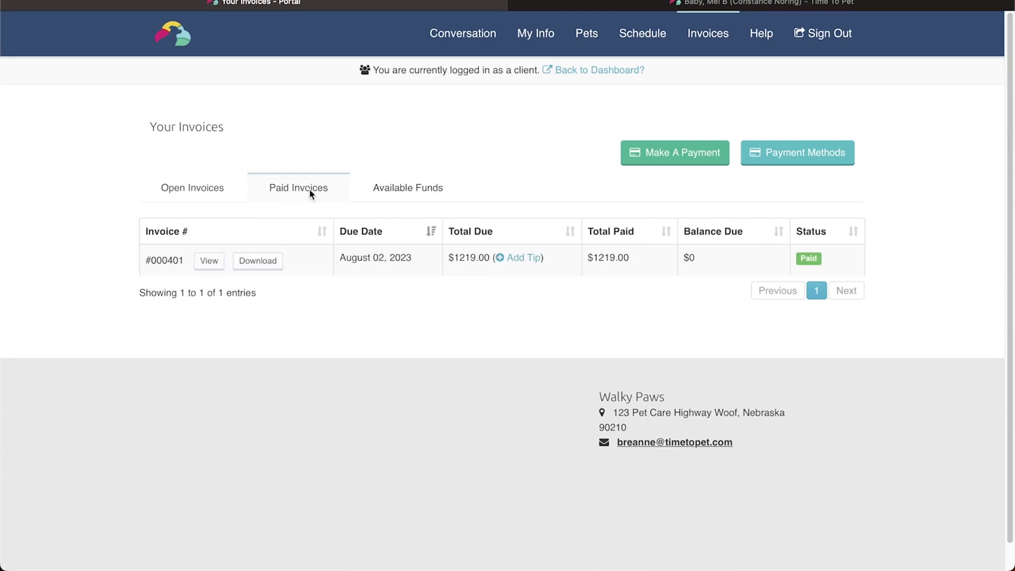
pyautogui.click(524, 258)
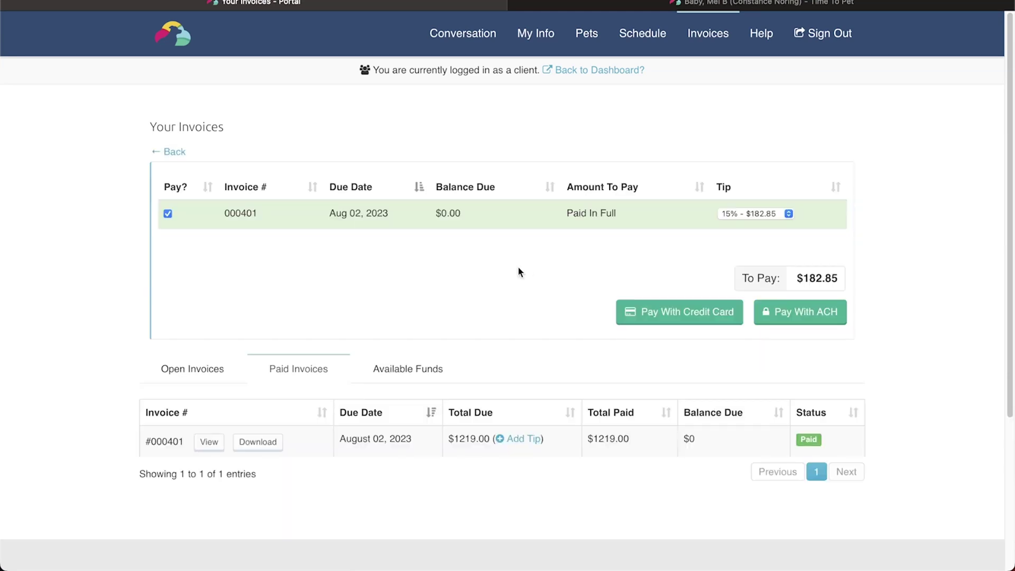
pyautogui.click(788, 213)
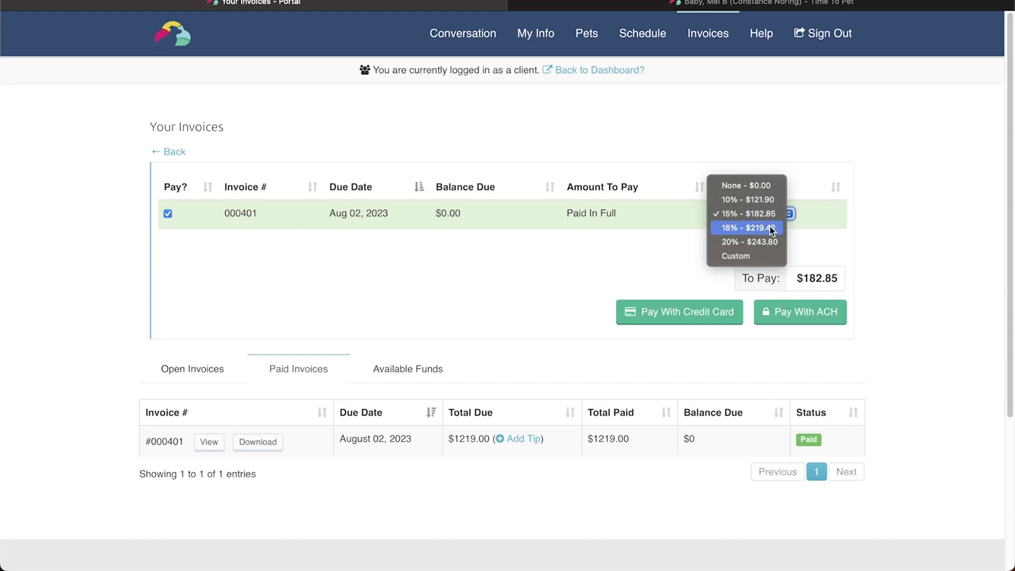
pyautogui.click(765, 255)
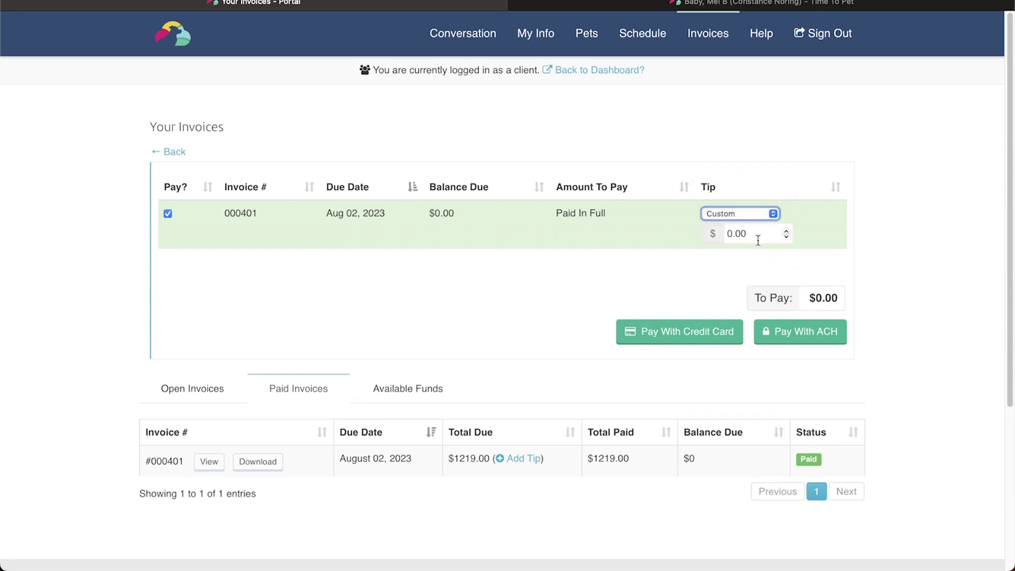
pyautogui.doubleClick(757, 240)
pyautogui.write('20.00')
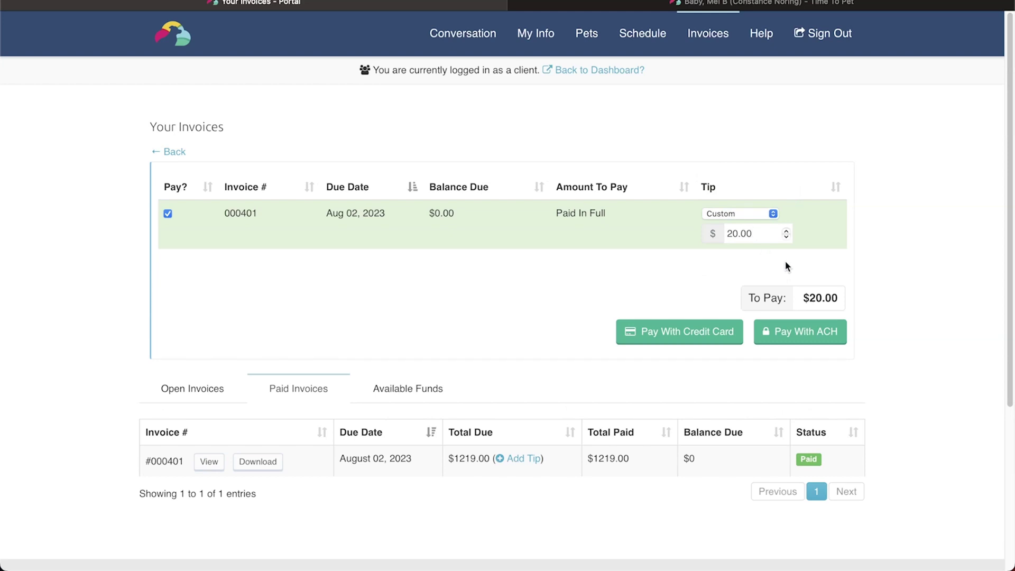
pyautogui.click(704, 342)
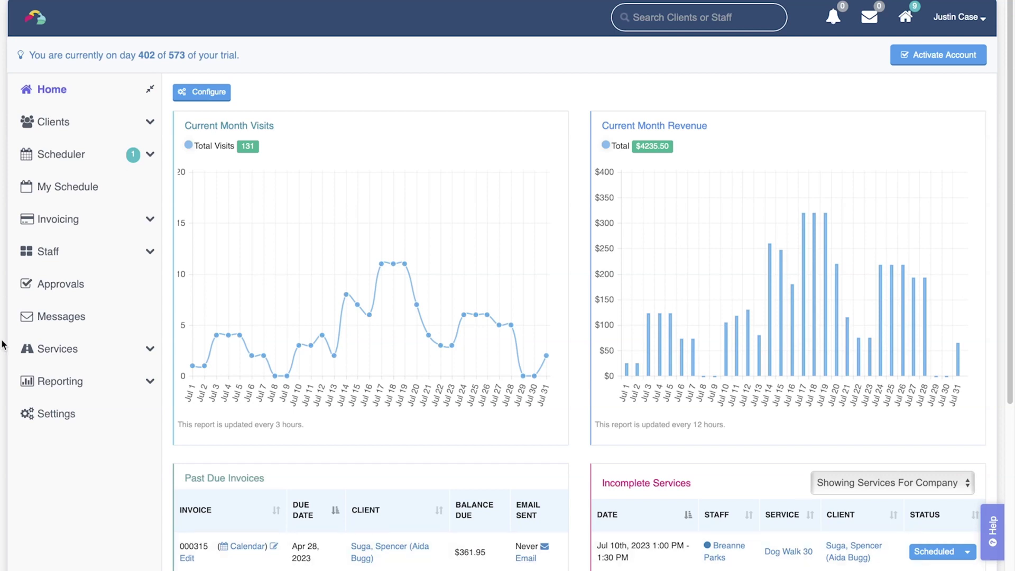
# Open Staff > Pay Center's Tips tab showing the $15.00, $16.00 and $96.00 non-disbursed tips
pyautogui.click(48, 252)
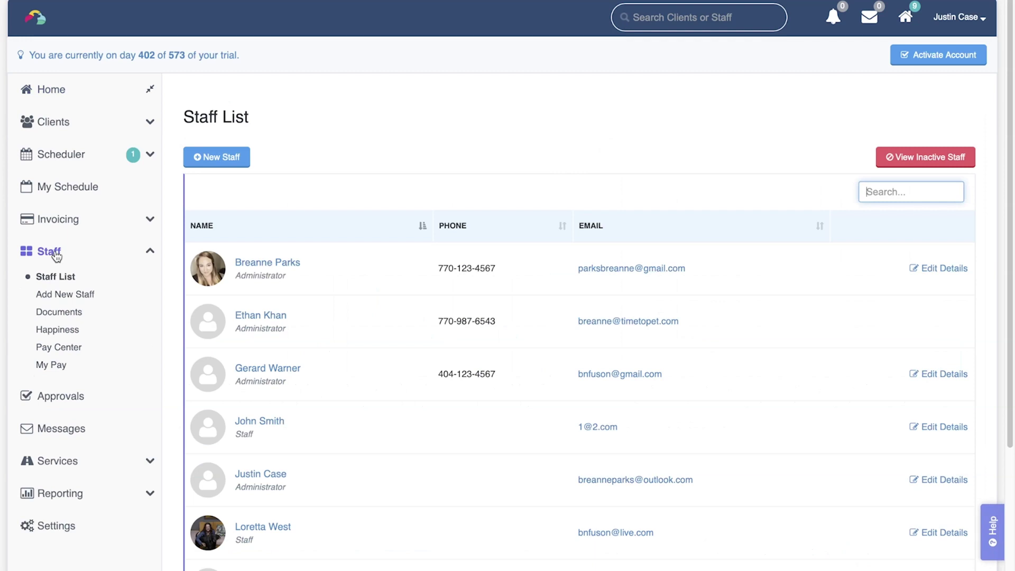
pyautogui.click(67, 348)
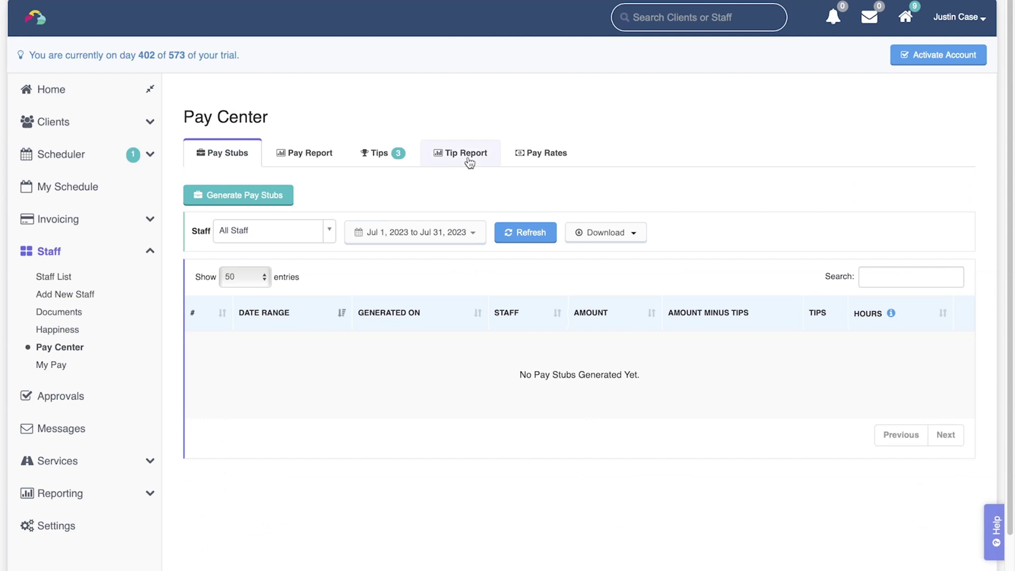
pyautogui.click(380, 157)
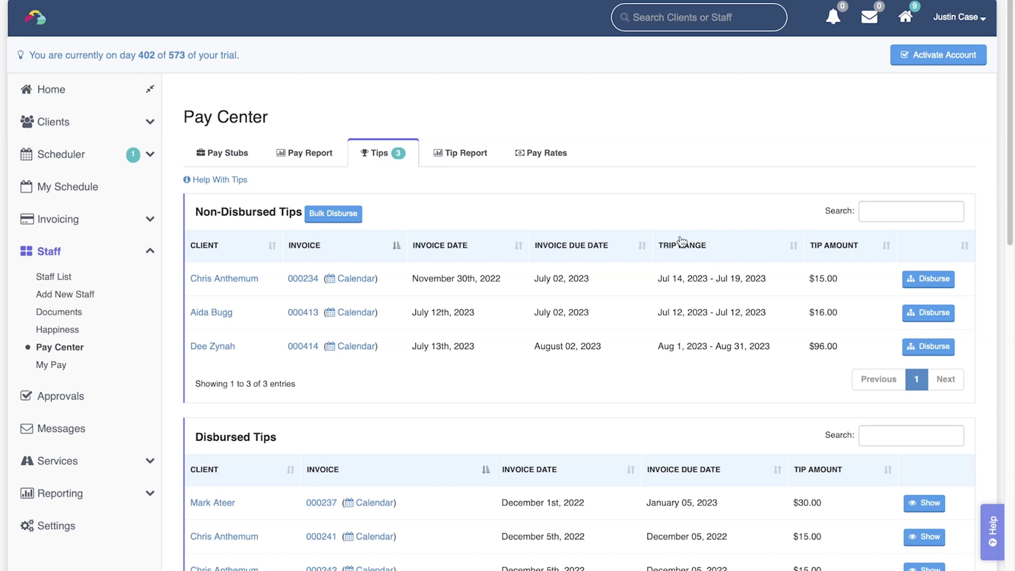
# Start disbursing the $16.00 tip, entering $4 and $12 for the two staff shares
pyautogui.click(931, 312)
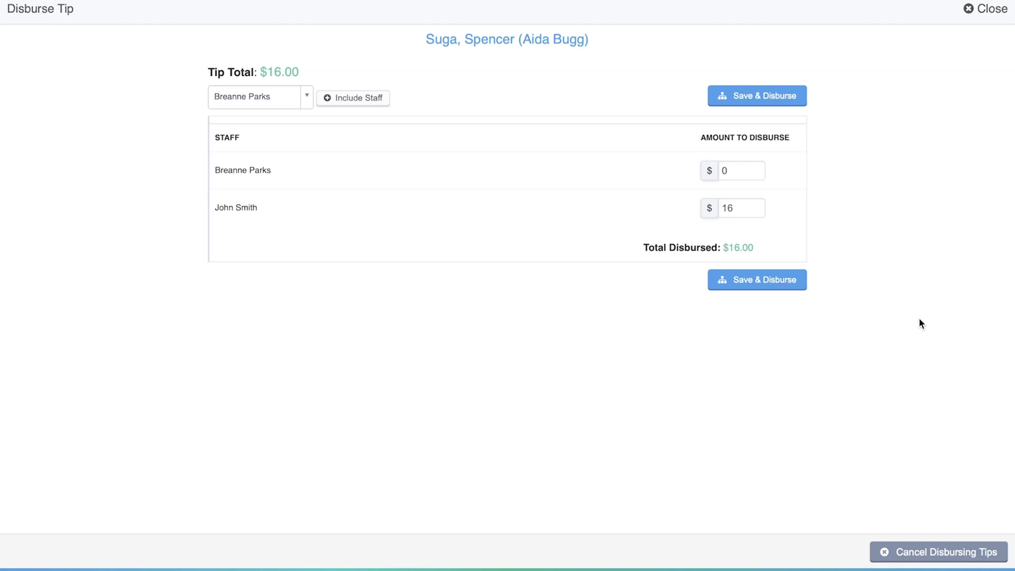
pyautogui.click(750, 170)
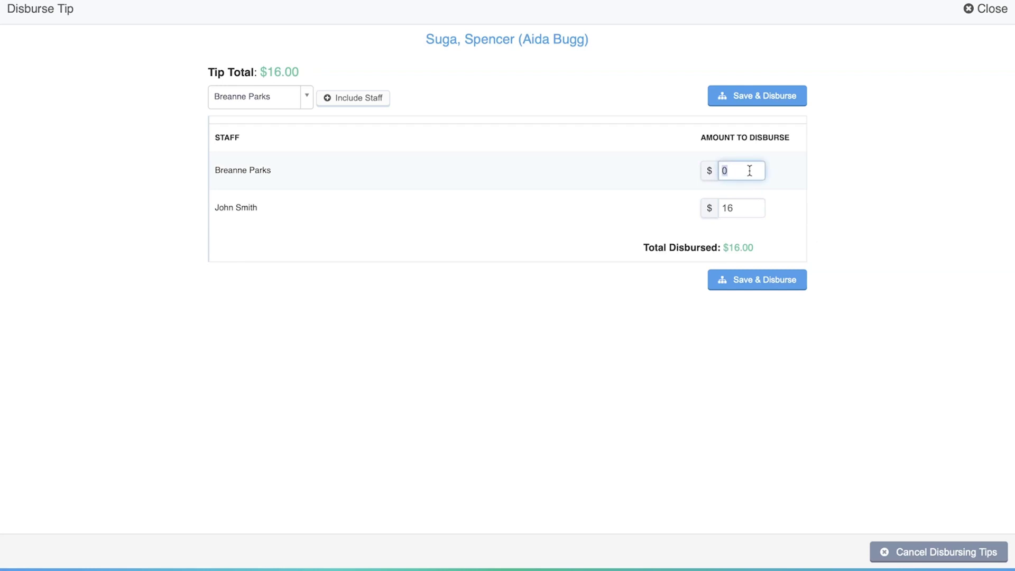
pyautogui.write('4')
pyautogui.click(739, 209)
pyautogui.write('12')
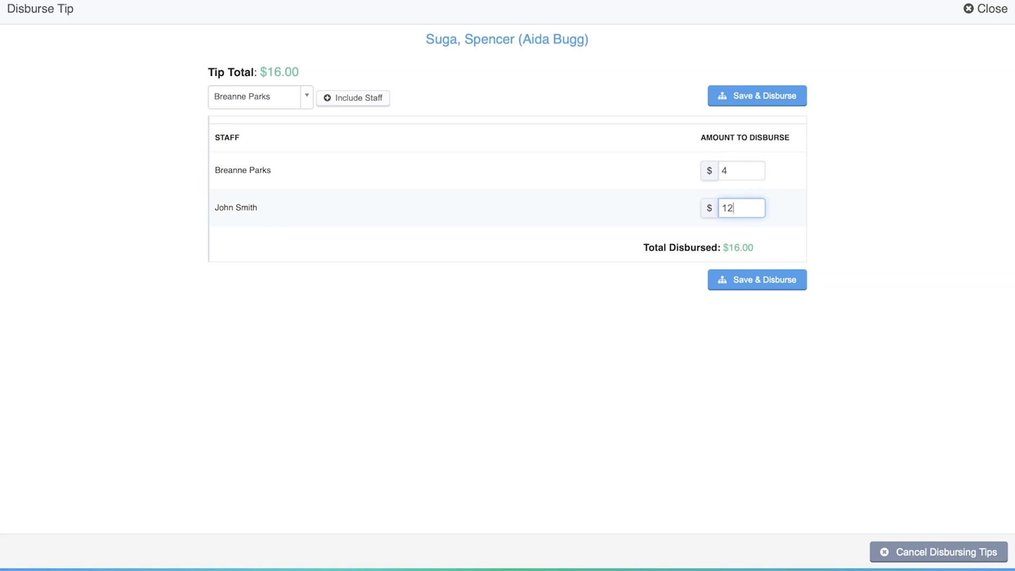
pyautogui.click(899, 222)
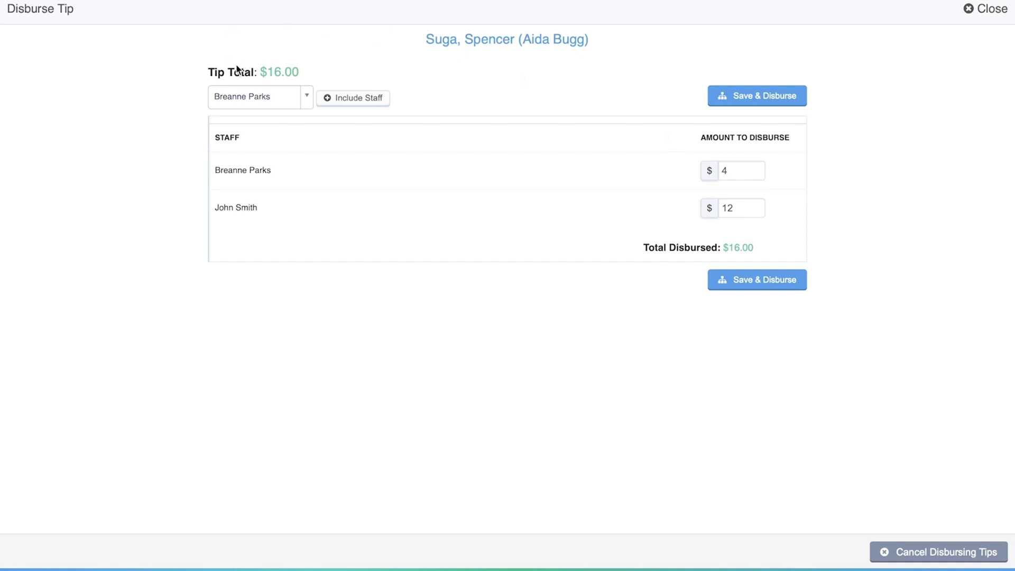
# Include a third staff member at $4, lower the second share to $8, and disburse
pyautogui.click(307, 103)
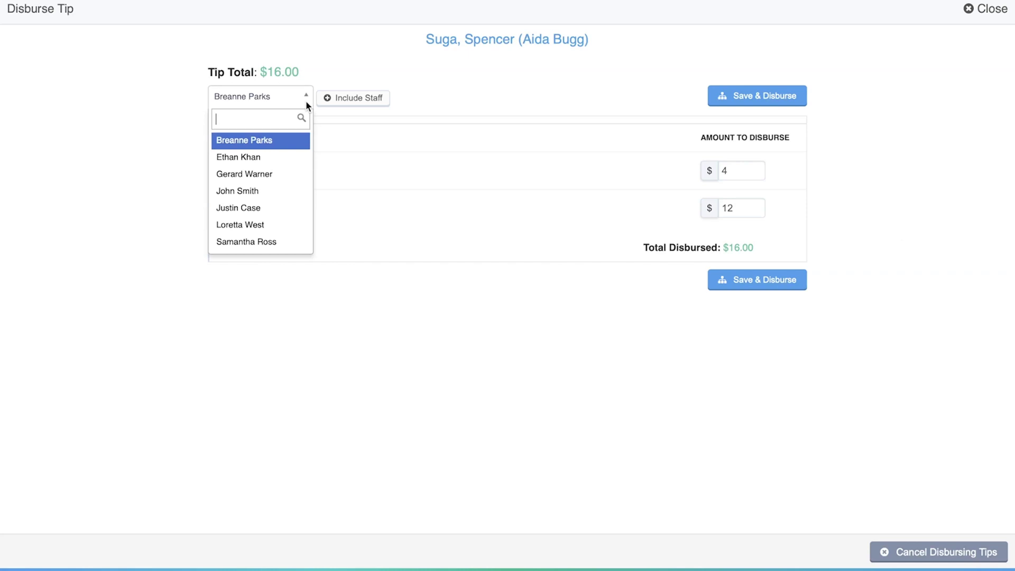
pyautogui.click(270, 225)
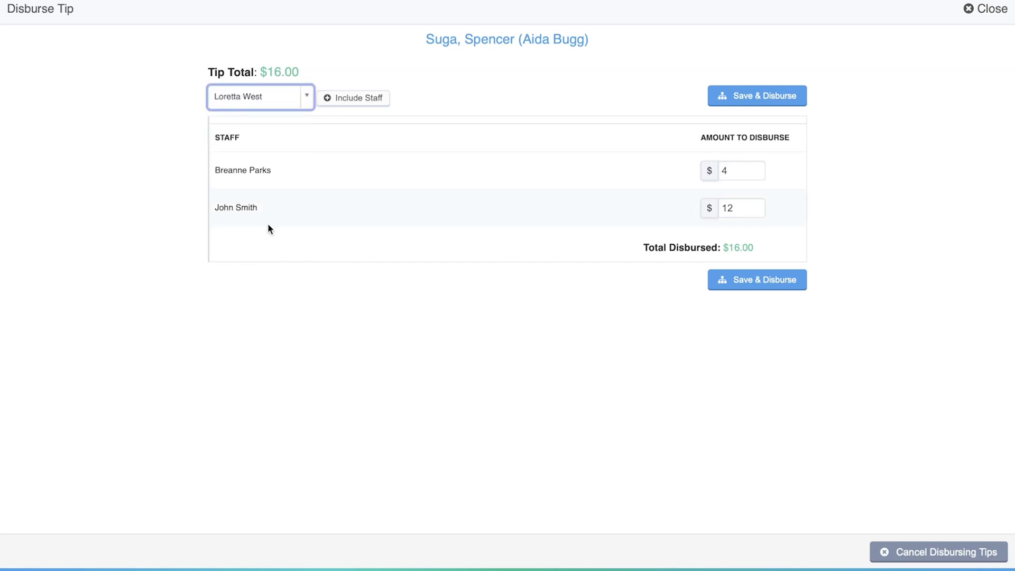
pyautogui.click(361, 106)
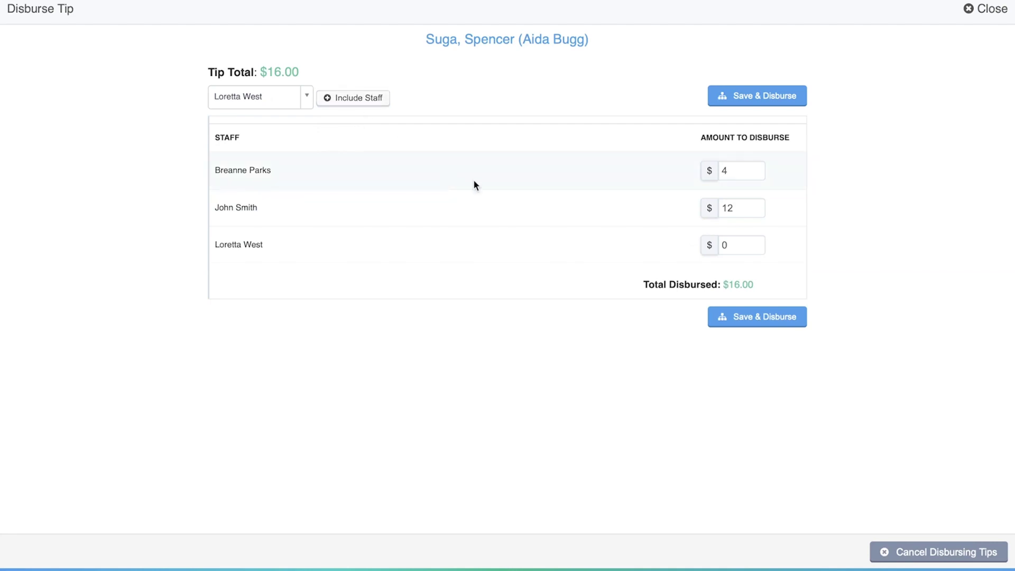
pyautogui.click(738, 246)
pyautogui.write('4')
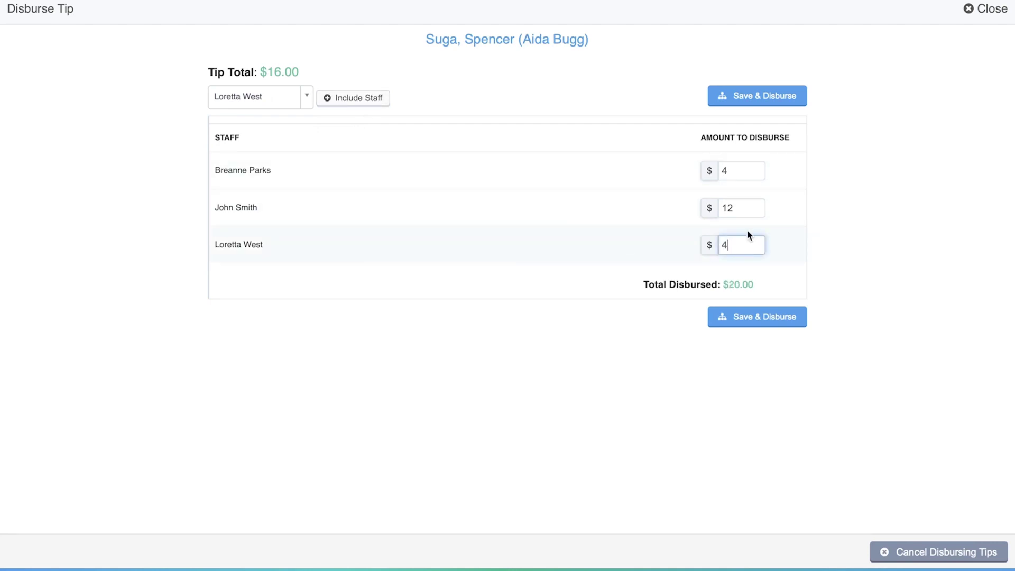
pyautogui.click(740, 211)
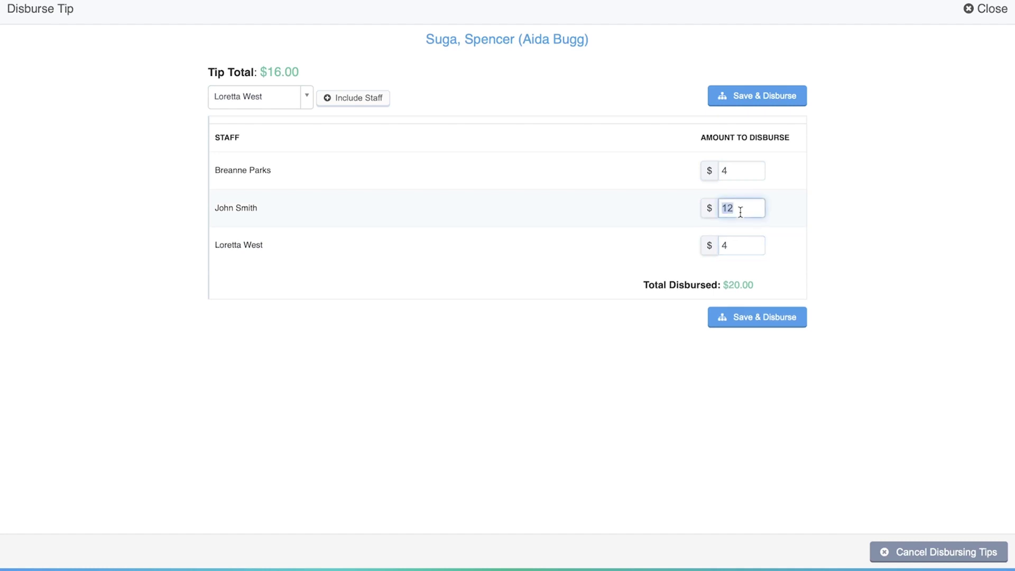
pyautogui.write('8')
pyautogui.click(886, 284)
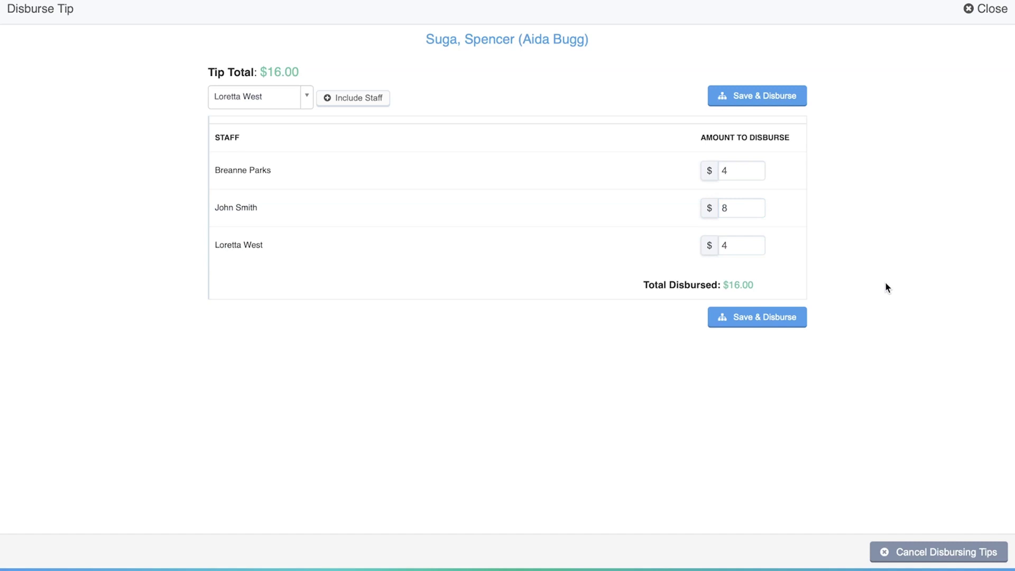
pyautogui.click(756, 317)
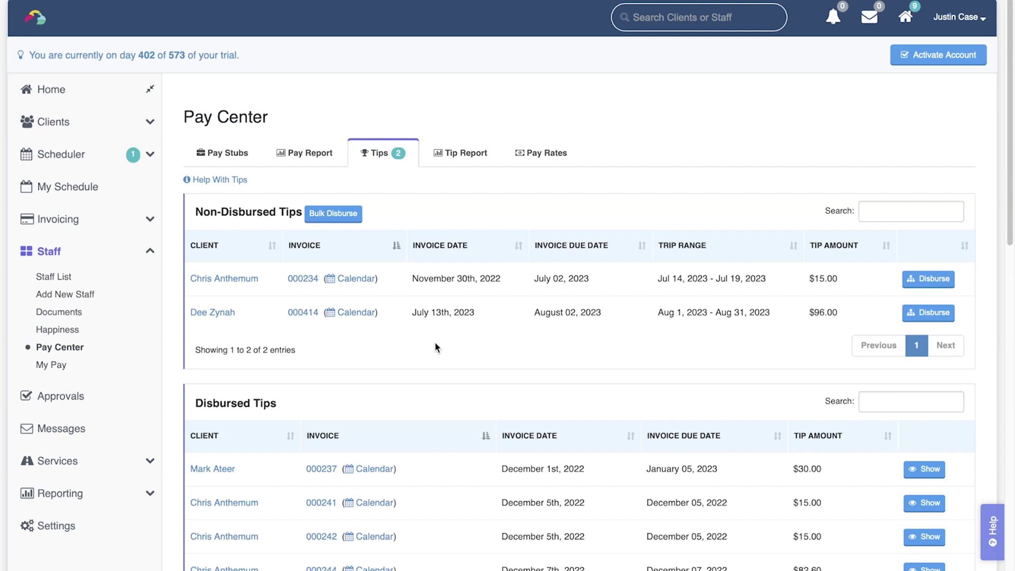
# Open Bulk Disburse and split the $96.00 tip into $60 and $36
pyautogui.click(337, 213)
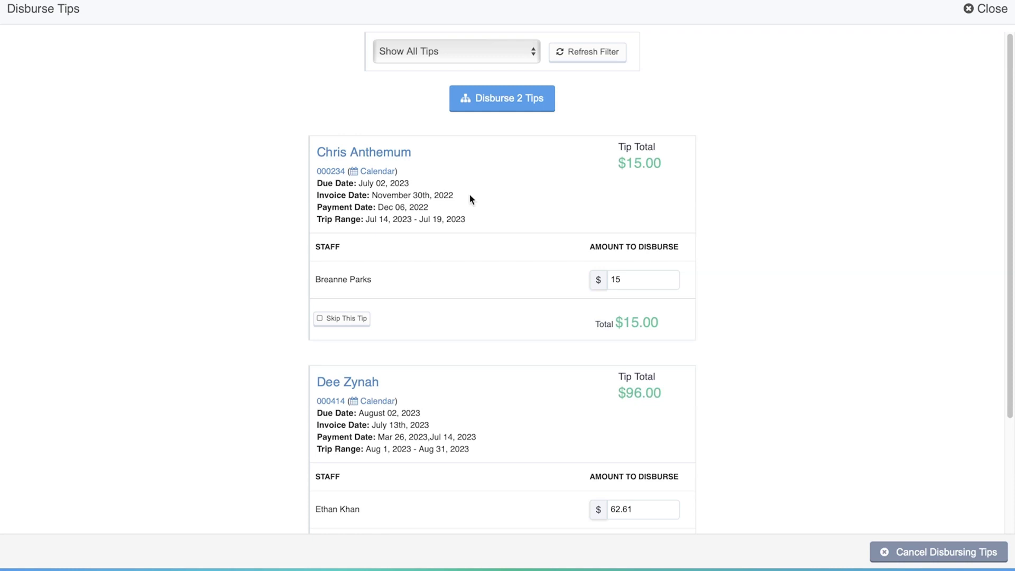
pyautogui.scroll(-3, 649, 301)
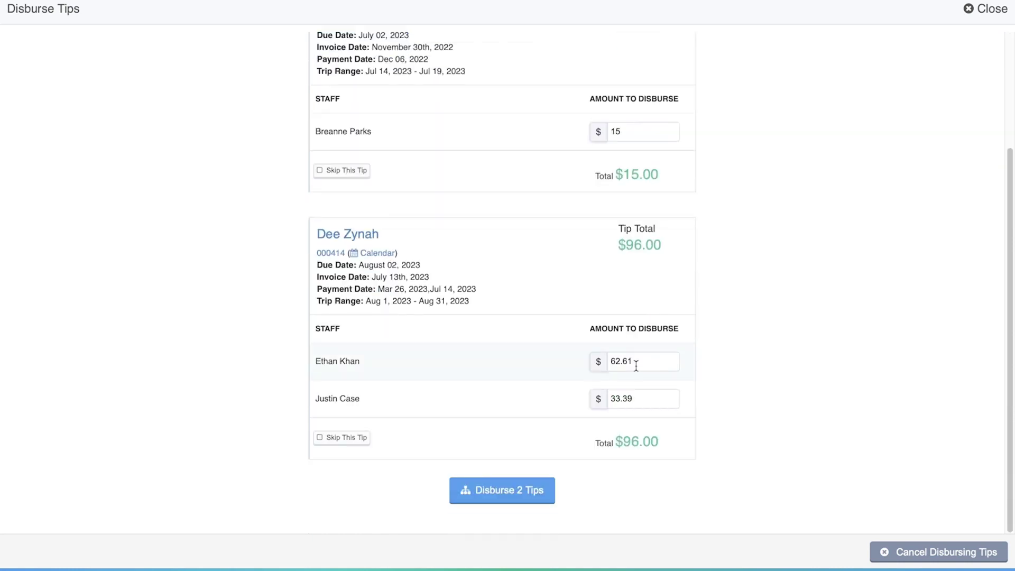
pyautogui.doubleClick(638, 362)
pyautogui.write('60')
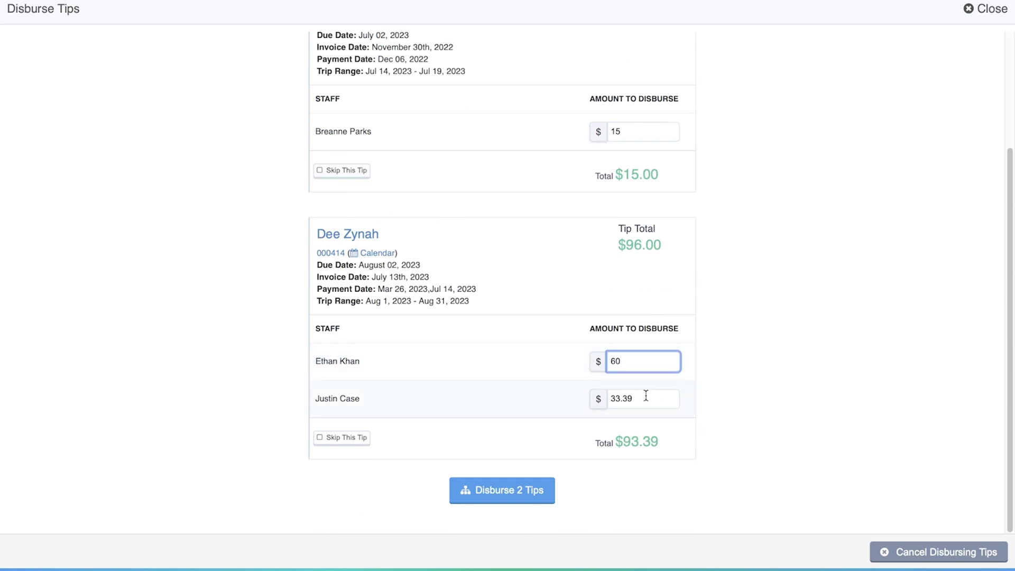
pyautogui.doubleClick(646, 397)
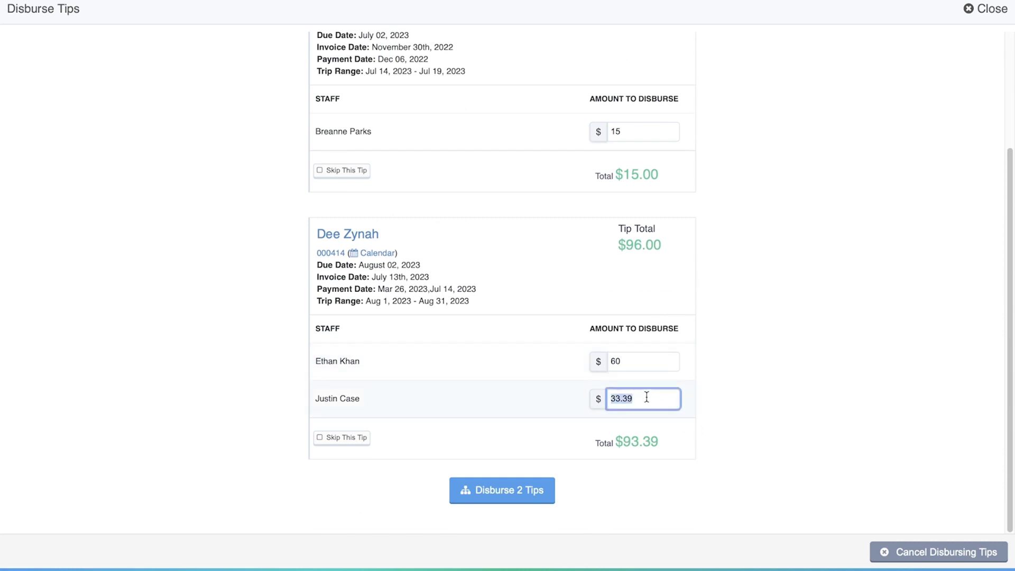
pyautogui.write('36')
pyautogui.click(796, 397)
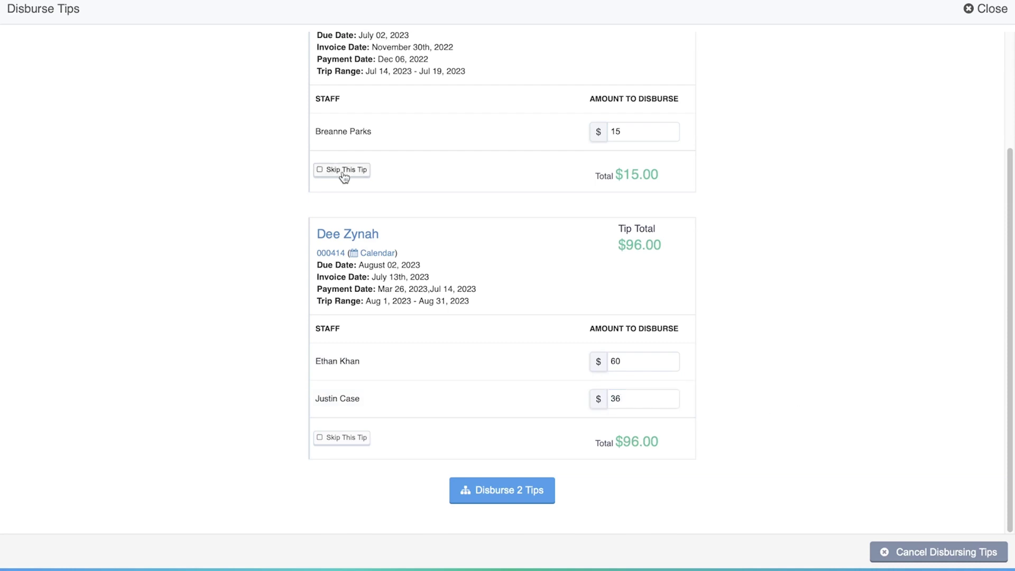
# Skip the $15.00 tip and confirm disbursing only the one remaining tip
pyautogui.click(344, 176)
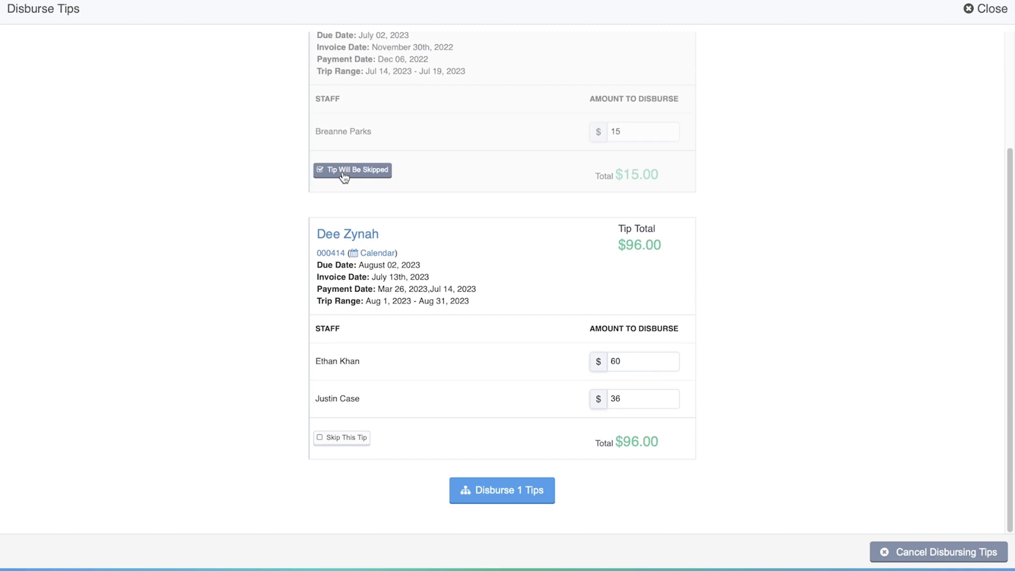
pyautogui.click(511, 497)
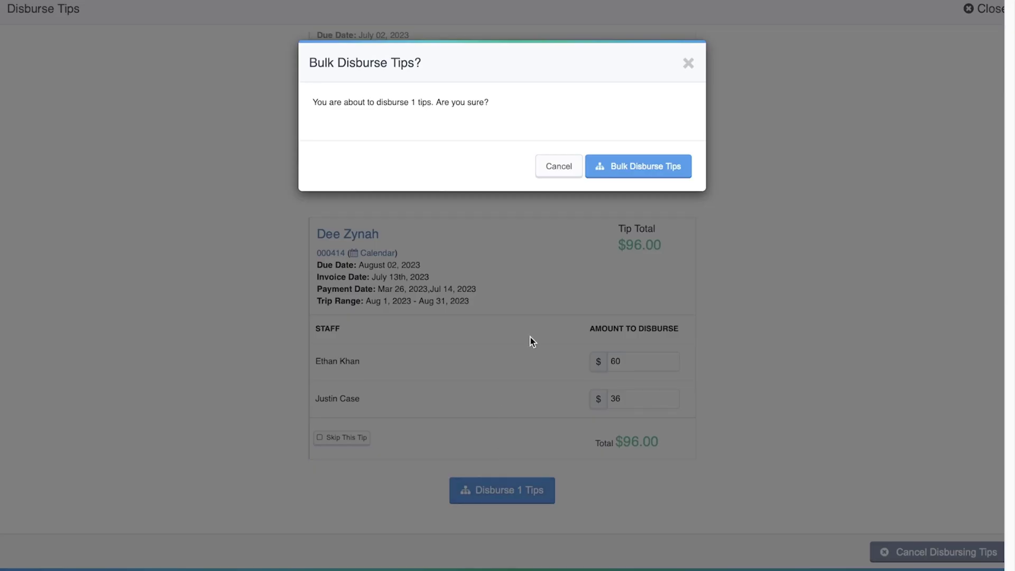
pyautogui.click(654, 176)
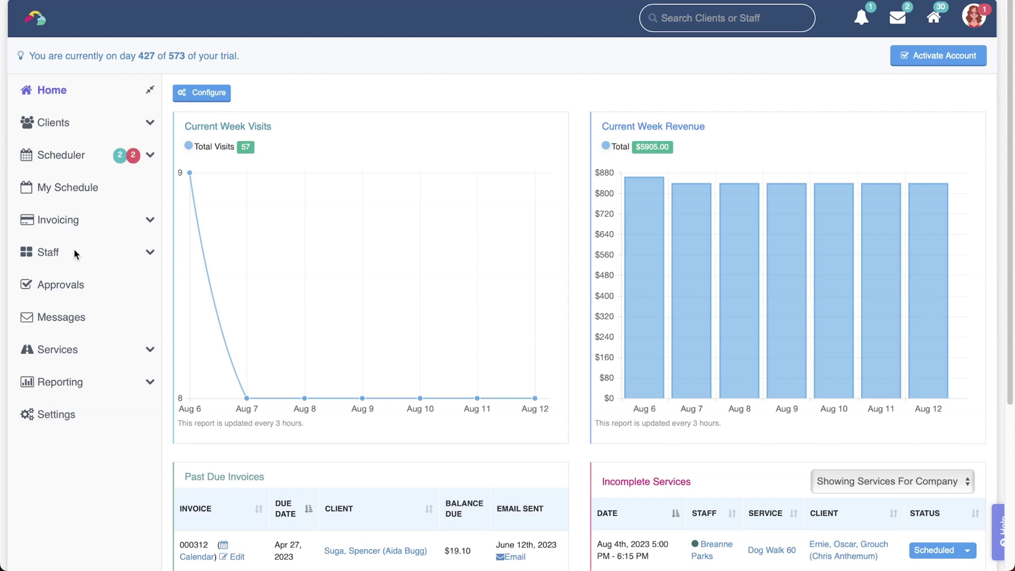
# In Staff > Pay Center > Tips, sort disbursed tips by Invoice Date descending
pyautogui.click(53, 254)
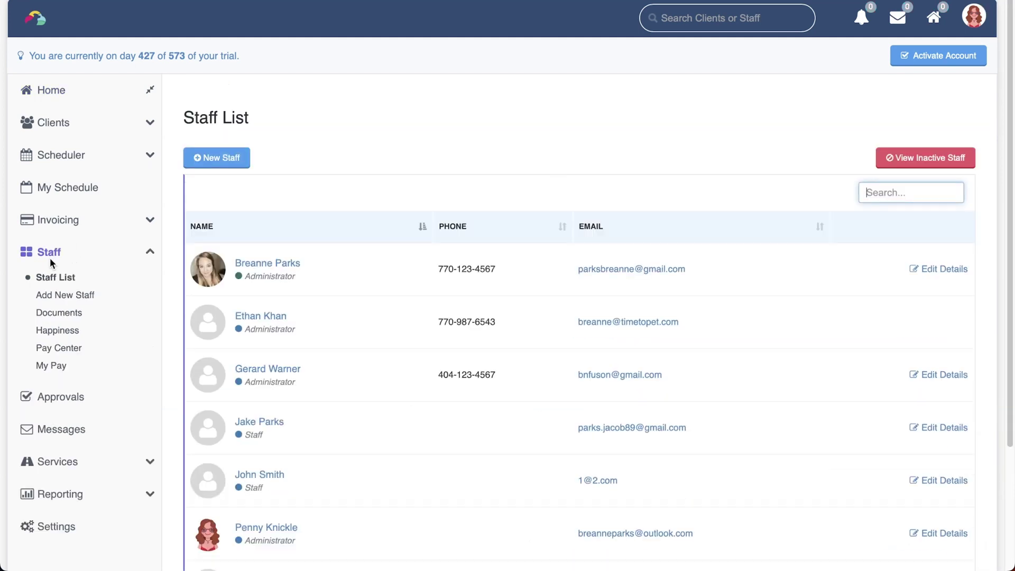
pyautogui.click(72, 349)
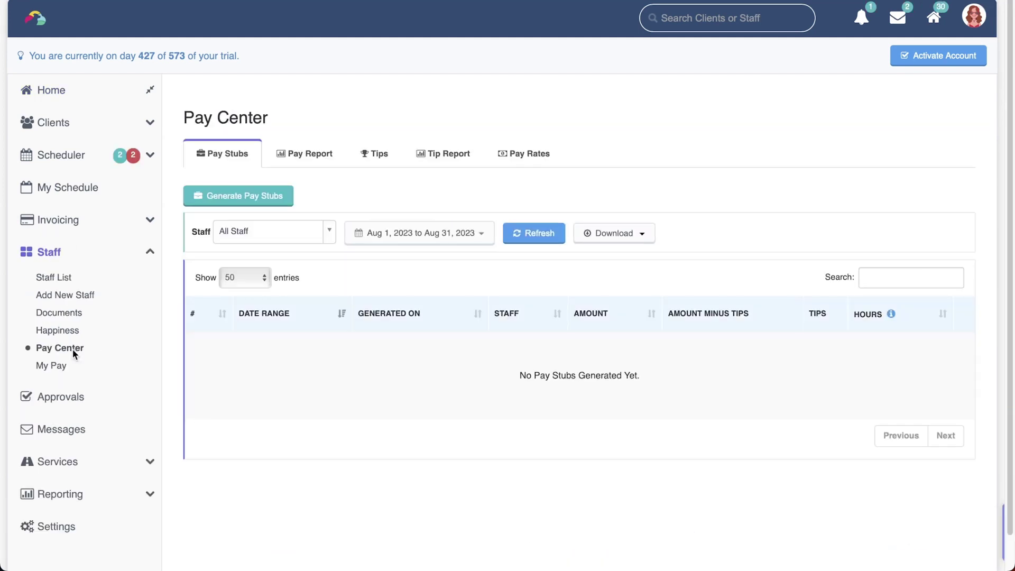
pyautogui.click(374, 164)
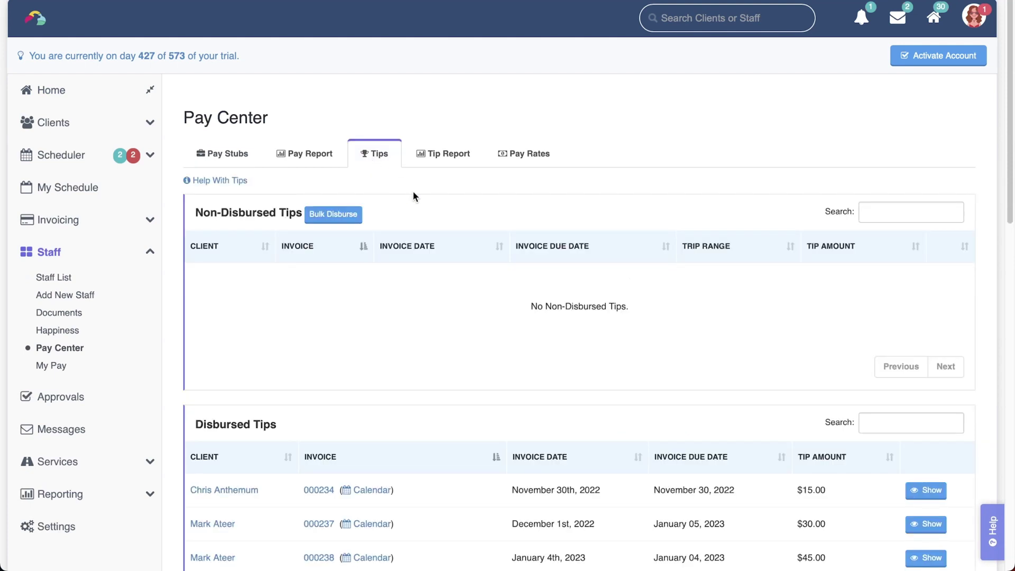
pyautogui.scroll(-7, 633, 435)
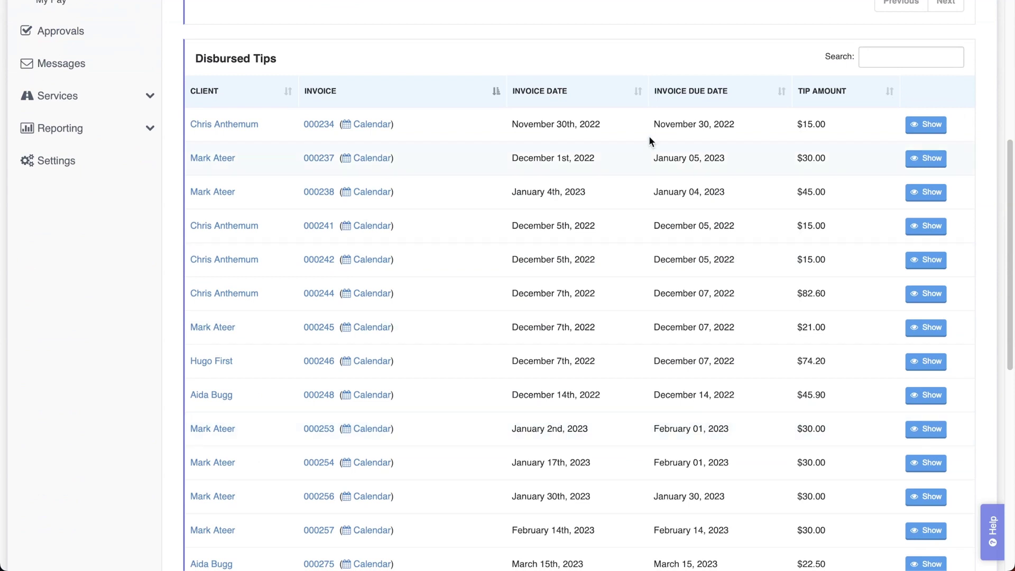
pyautogui.click(640, 95)
pyautogui.click(638, 92)
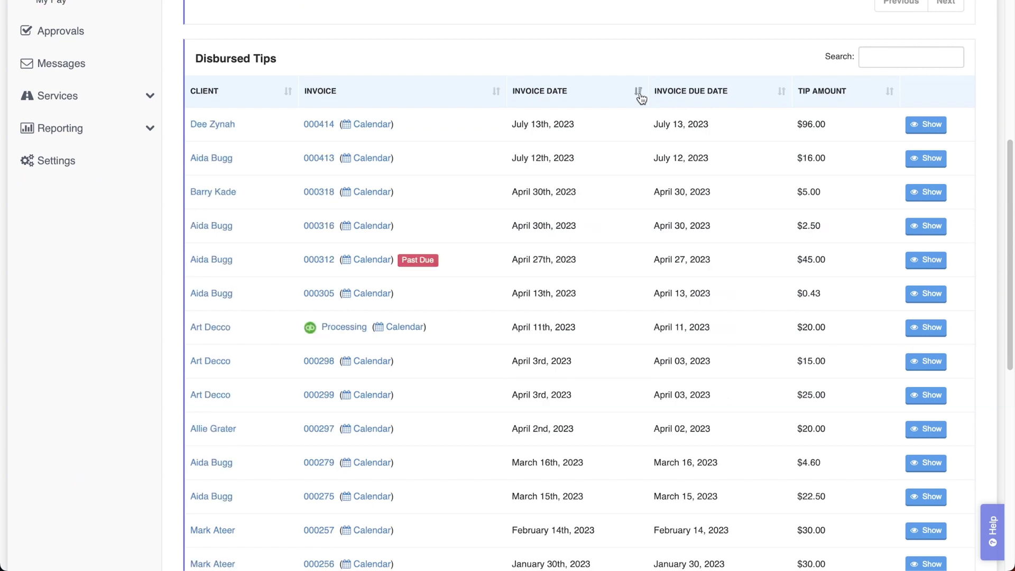
# Show invoice 000414's tip split and confirm Undo Tip Disbursement
pyautogui.click(920, 126)
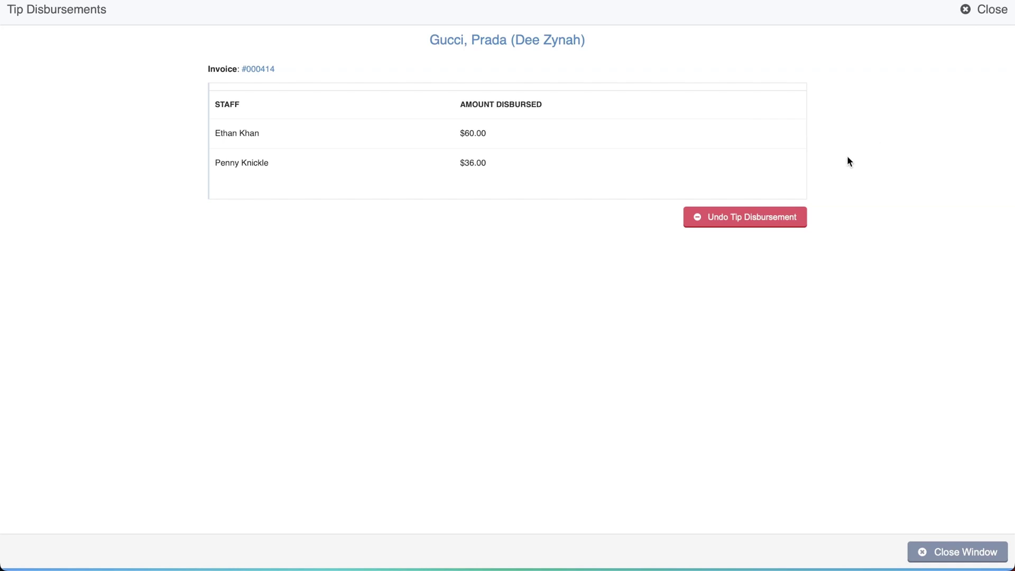
pyautogui.click(747, 224)
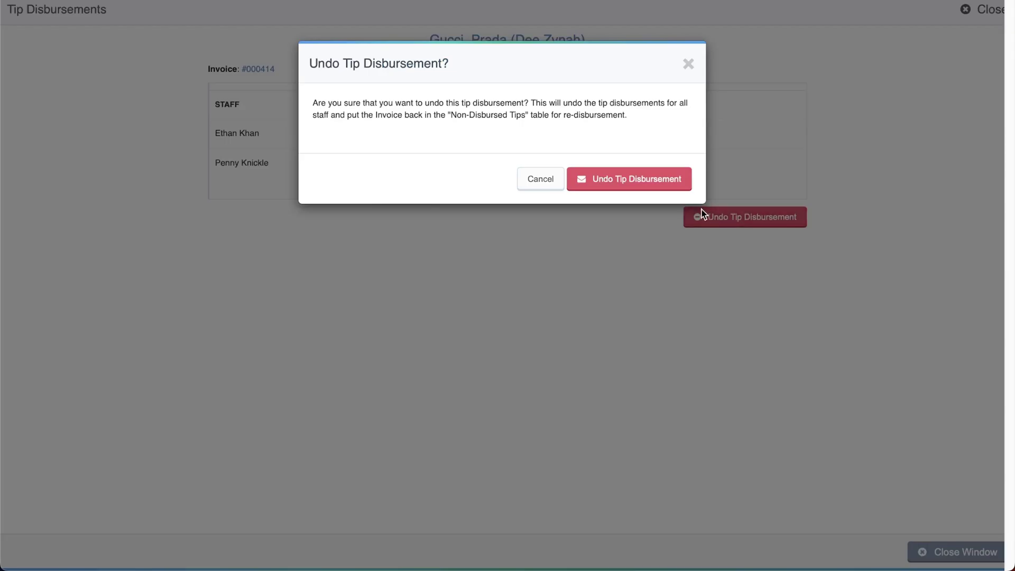
pyautogui.click(630, 180)
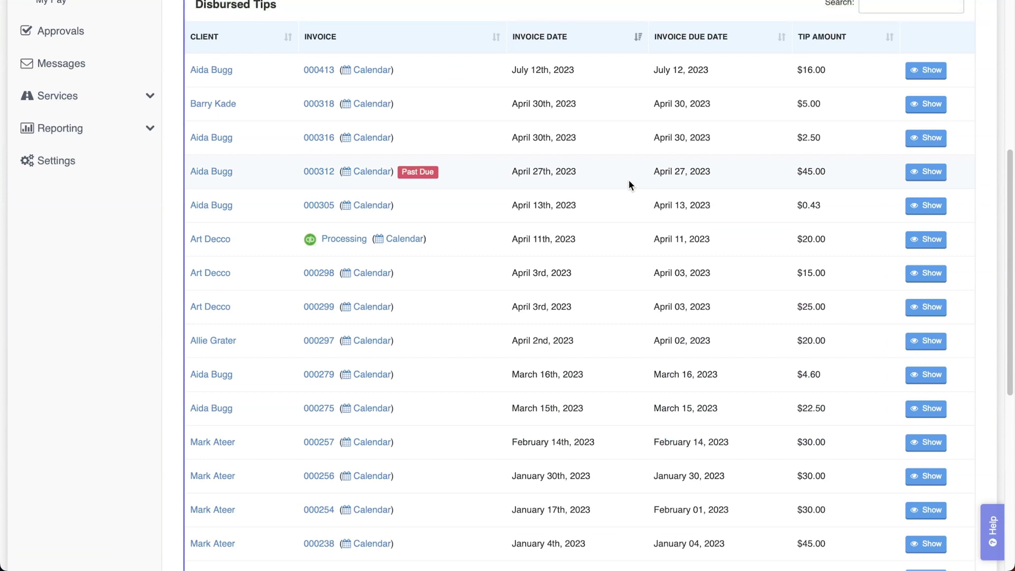
pyautogui.scroll(7, 629, 184)
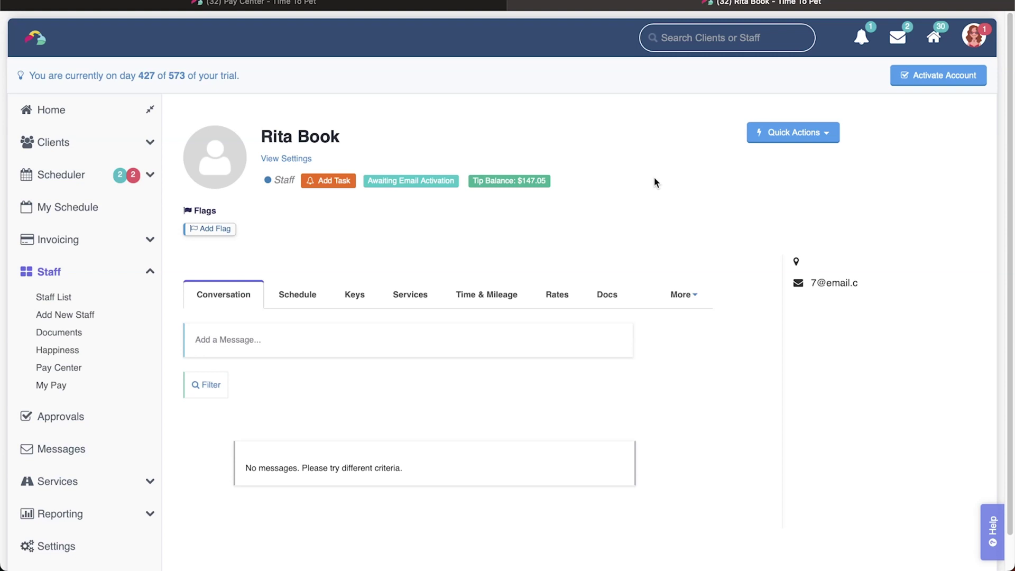
# Open the staff member's profile showing the $294.00 Tip Balance badge
pyautogui.click(523, 184)
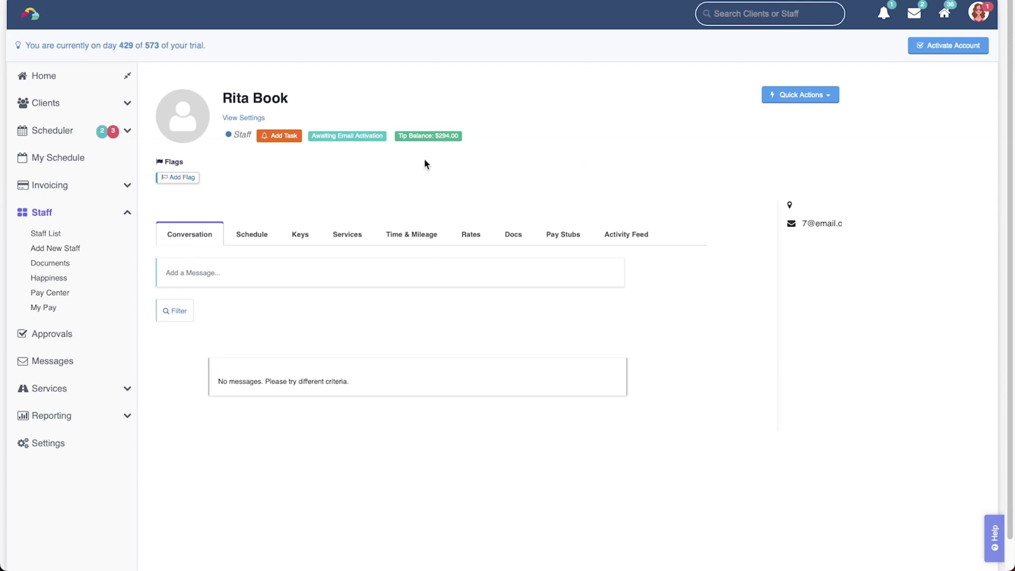
# Open Tip Balance History and review the second-newest invoice in a new tab, ending July 08, 2023
pyautogui.click(423, 137)
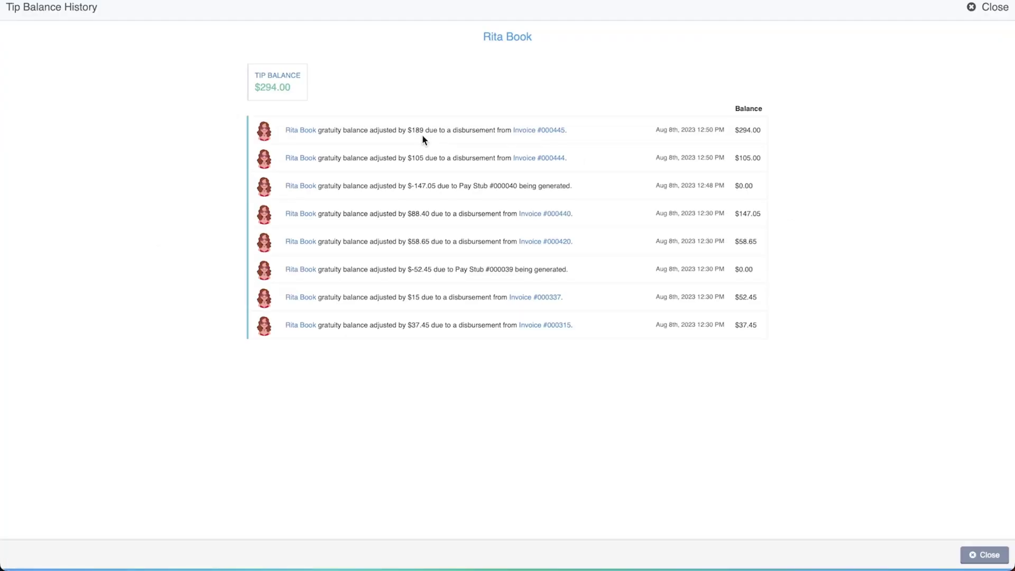
pyautogui.moveTo(762, 159); pyautogui.dragTo(280, 128)
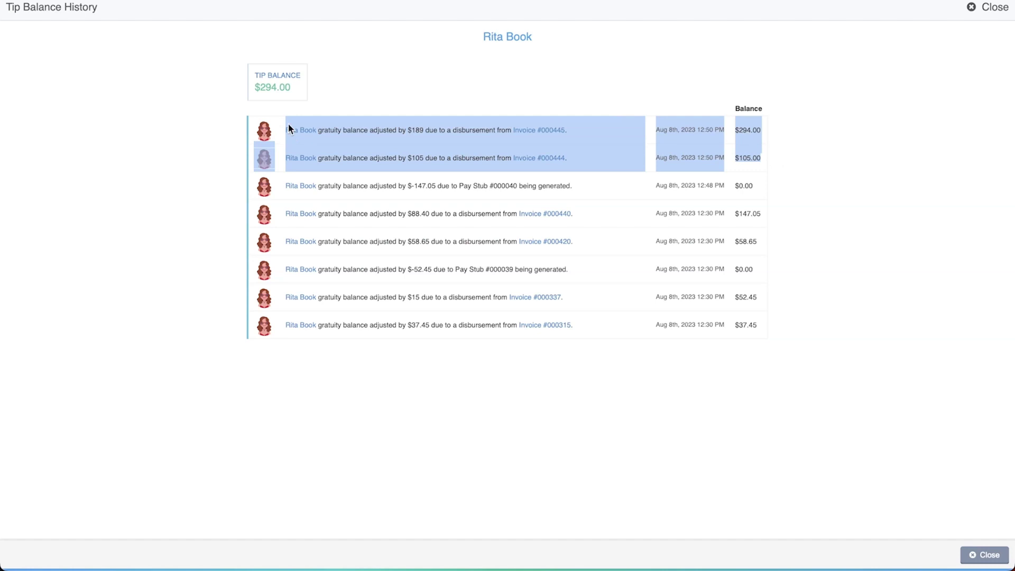
pyautogui.click(584, 133)
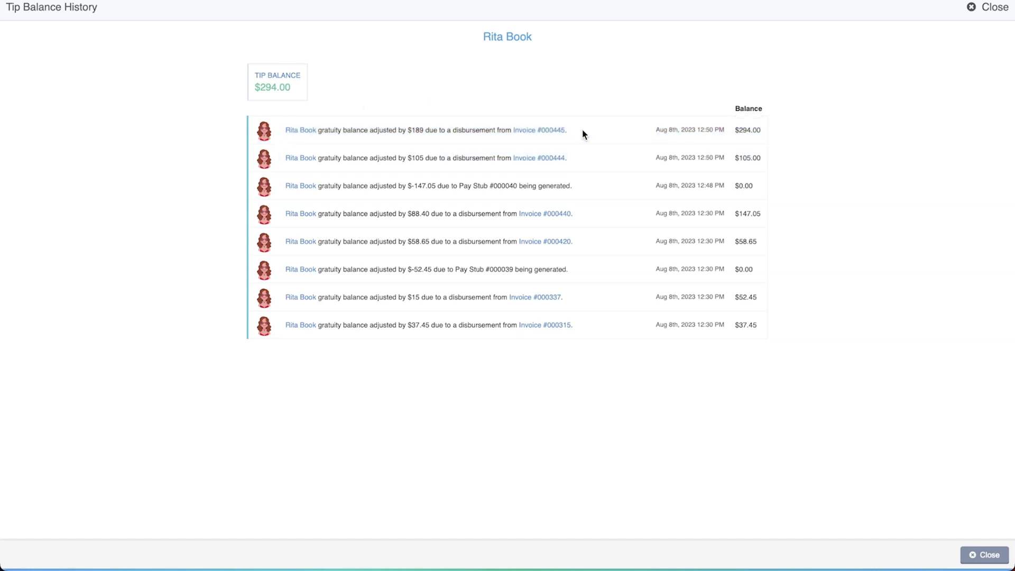
pyautogui.rightClick(552, 161)
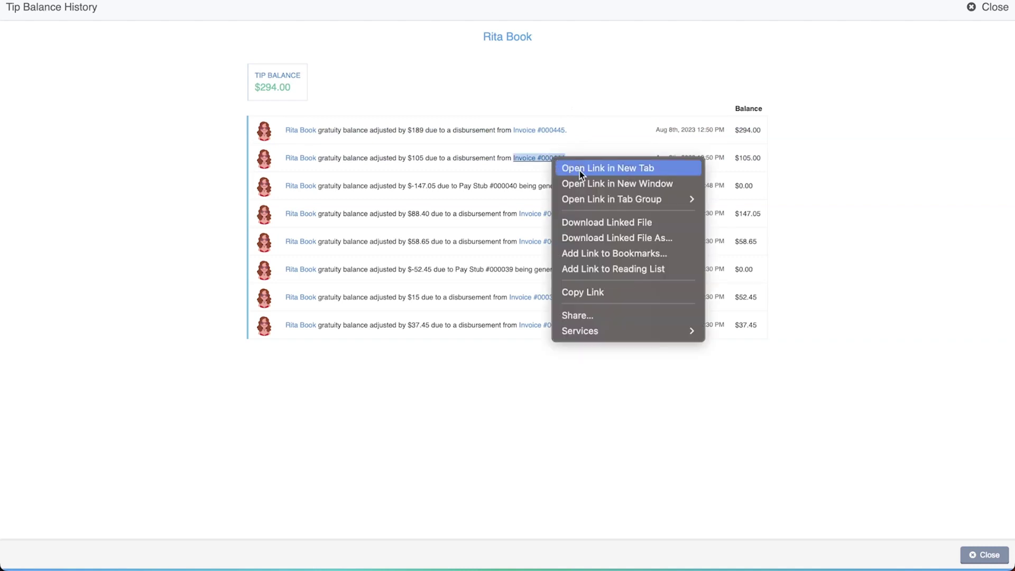
pyautogui.click(596, 168)
pyautogui.click(573, 6)
pyautogui.moveTo(274, 301); pyautogui.dragTo(331, 303)
pyautogui.scroll(-8, 468, 385)
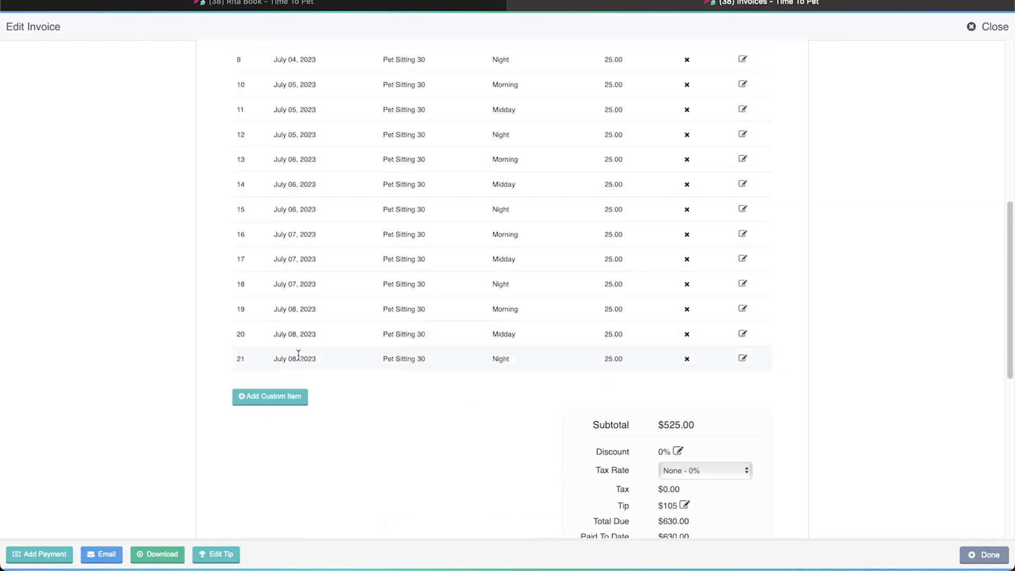
pyautogui.moveTo(323, 364); pyautogui.dragTo(238, 364)
pyautogui.click(327, 353)
pyautogui.click(359, 4)
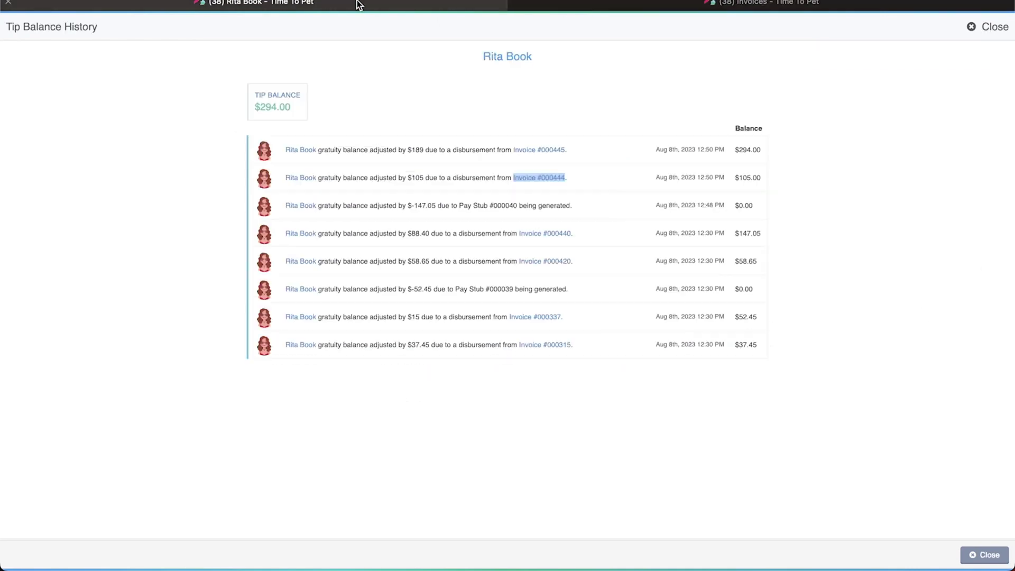
# Open the newest invoice in a new tab, covering July 16–22, 2023, and note the $294.00 balance
pyautogui.rightClick(552, 157)
pyautogui.click(575, 161)
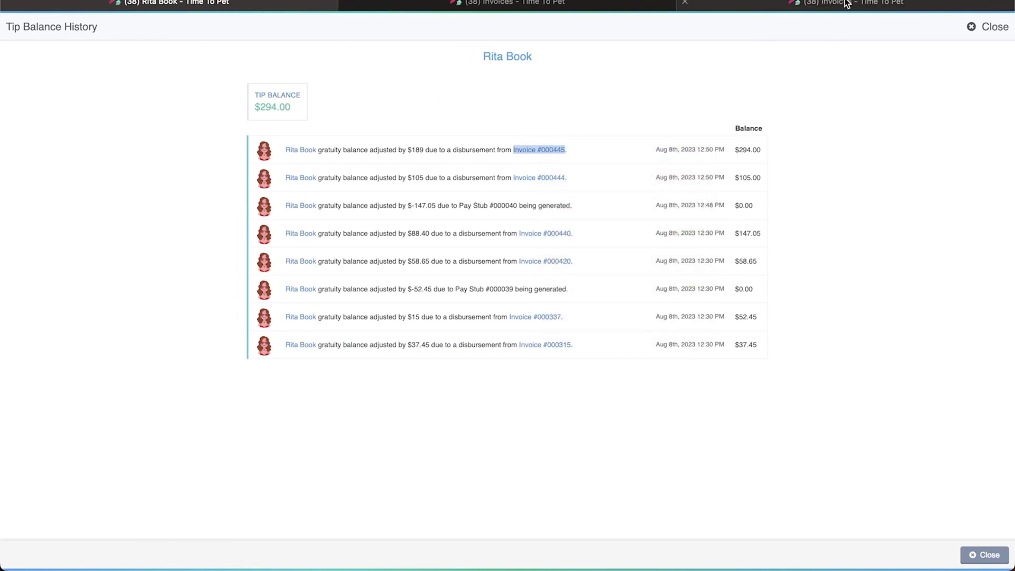
pyautogui.click(846, 3)
pyautogui.moveTo(274, 303); pyautogui.dragTo(330, 302)
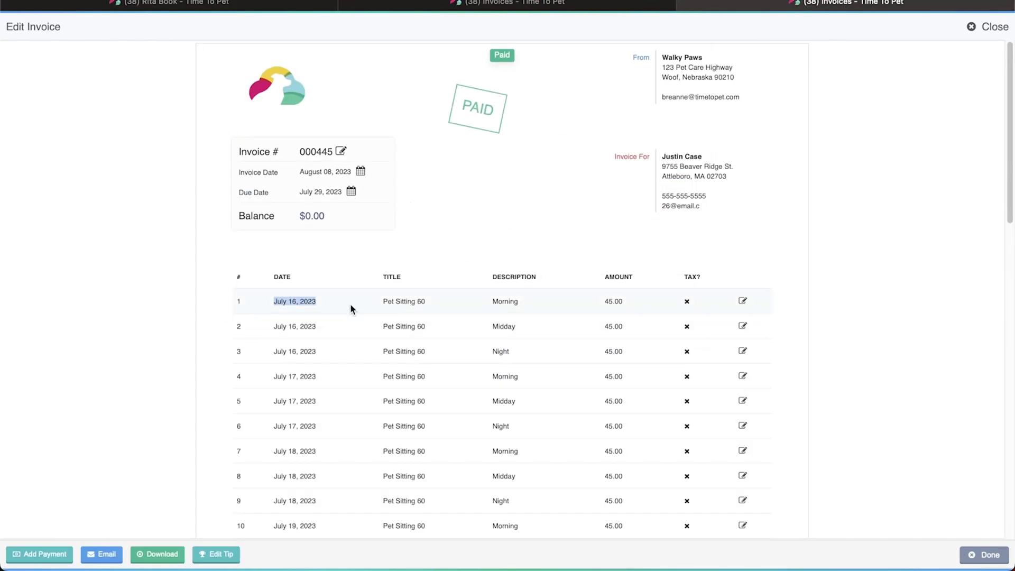
pyautogui.scroll(-8, 350, 309)
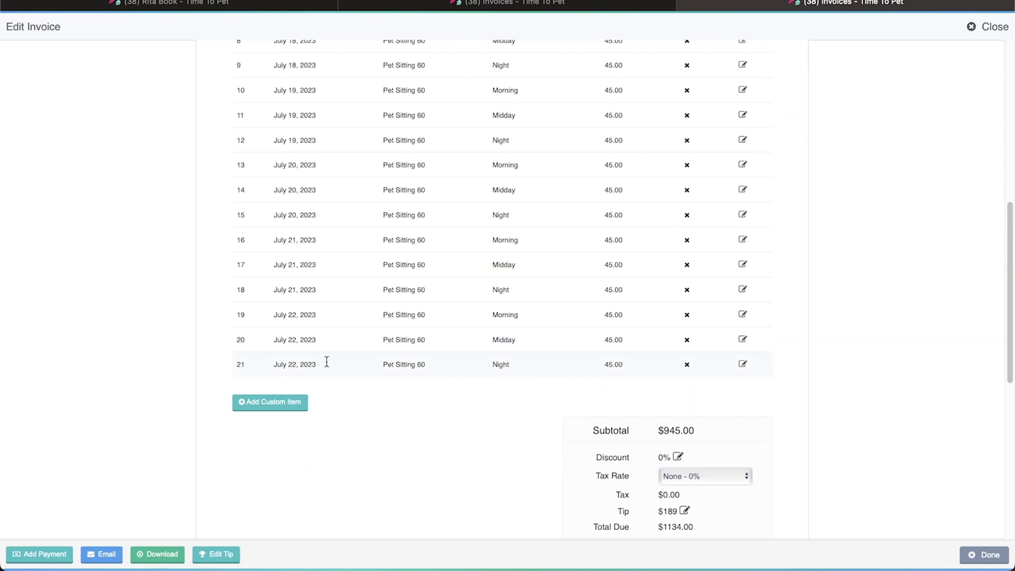
pyautogui.moveTo(316, 364); pyautogui.dragTo(275, 364)
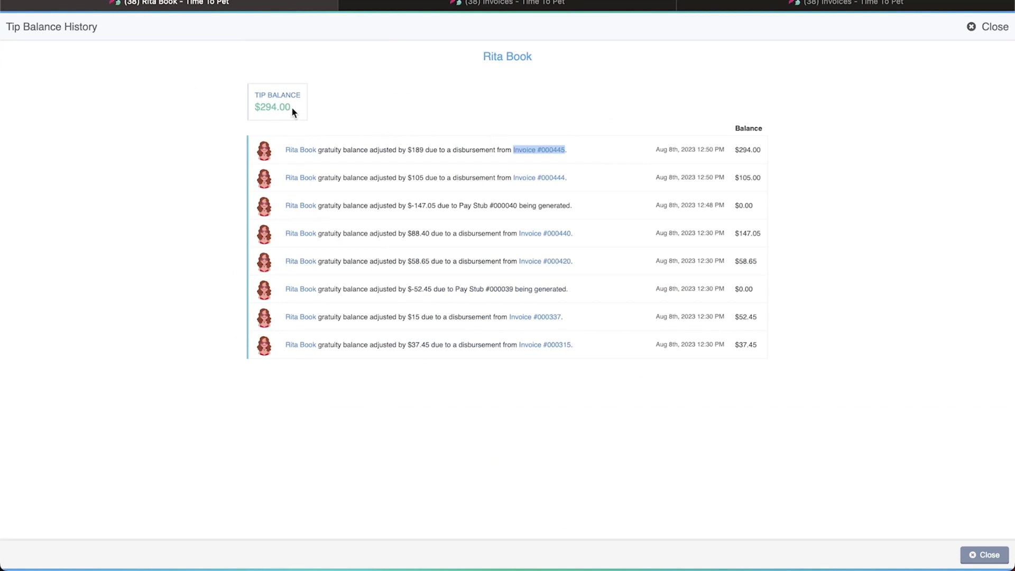
pyautogui.moveTo(293, 109); pyautogui.dragTo(251, 108)
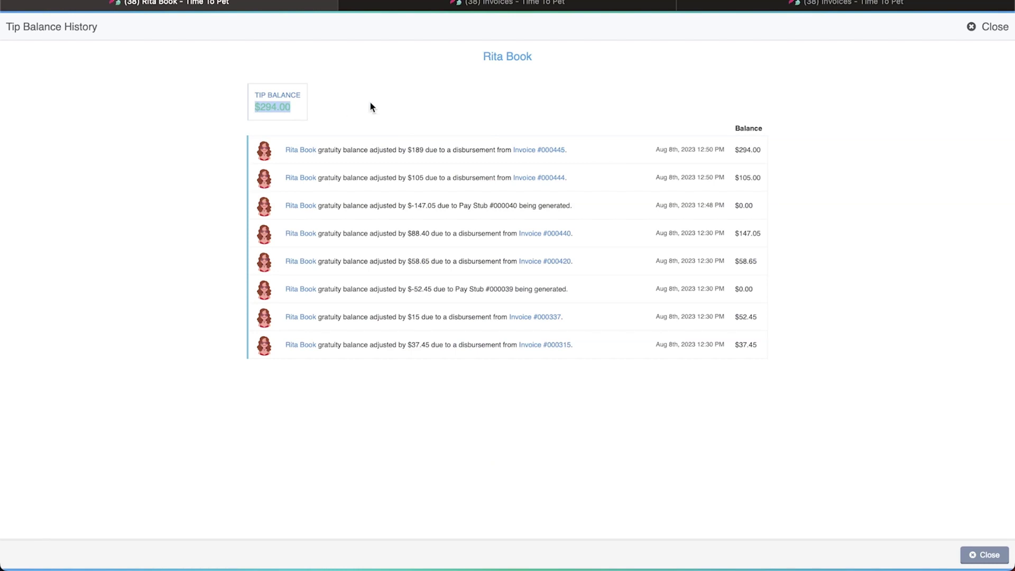
# From the Pay Stubs tab, begin a new pay stub dated Jul 21, 2023 to Aug 3, 2023
pyautogui.click(986, 29)
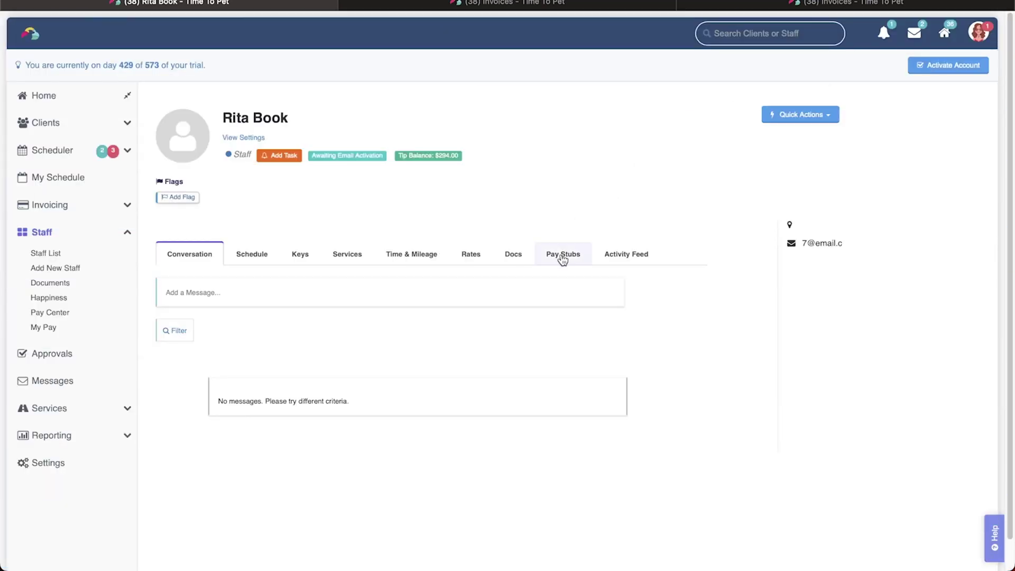
pyautogui.click(562, 259)
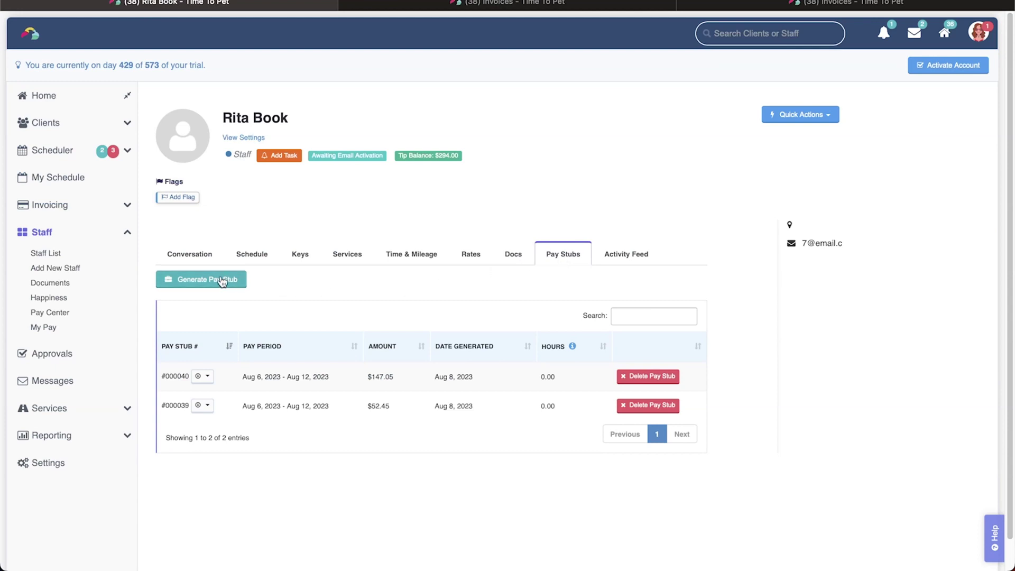
pyautogui.click(194, 281)
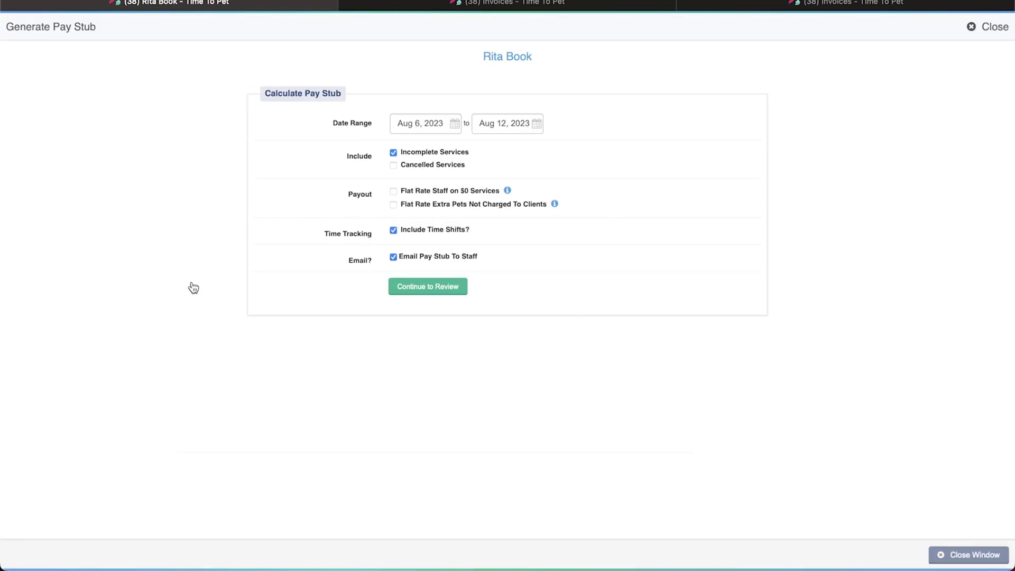
pyautogui.click(454, 124)
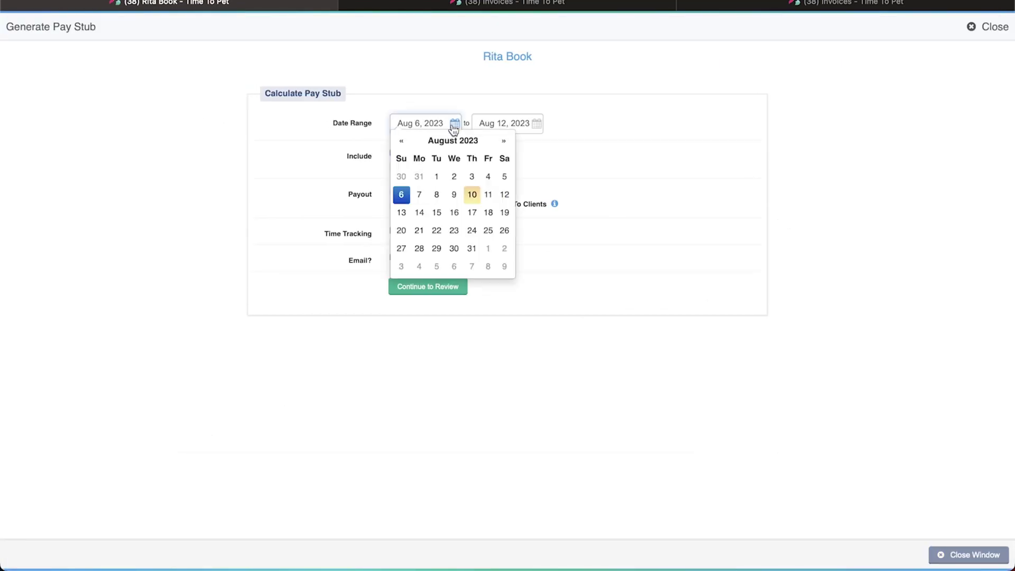
pyautogui.click(402, 142)
pyautogui.click(486, 231)
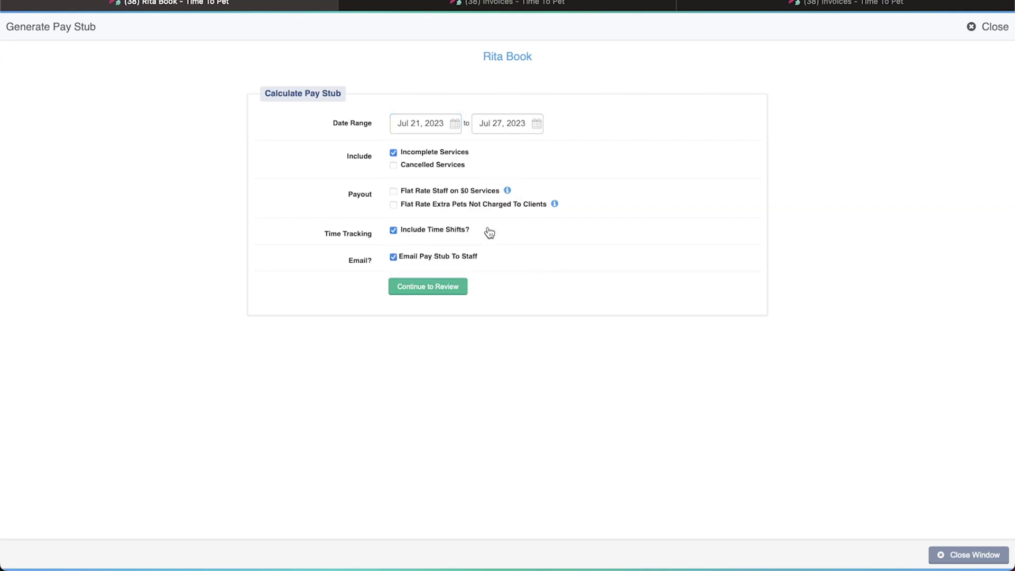
pyautogui.click(535, 125)
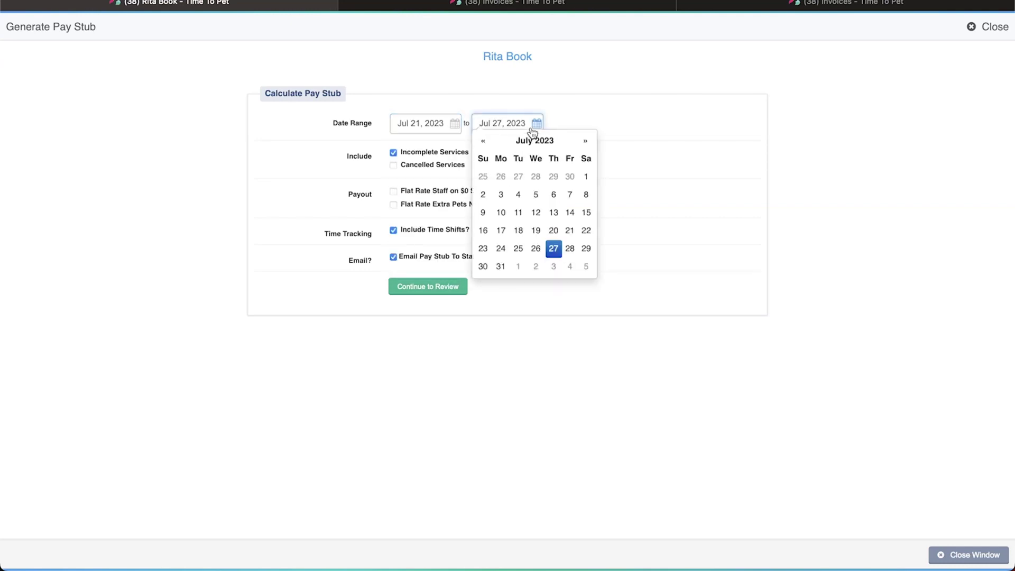
pyautogui.click(554, 273)
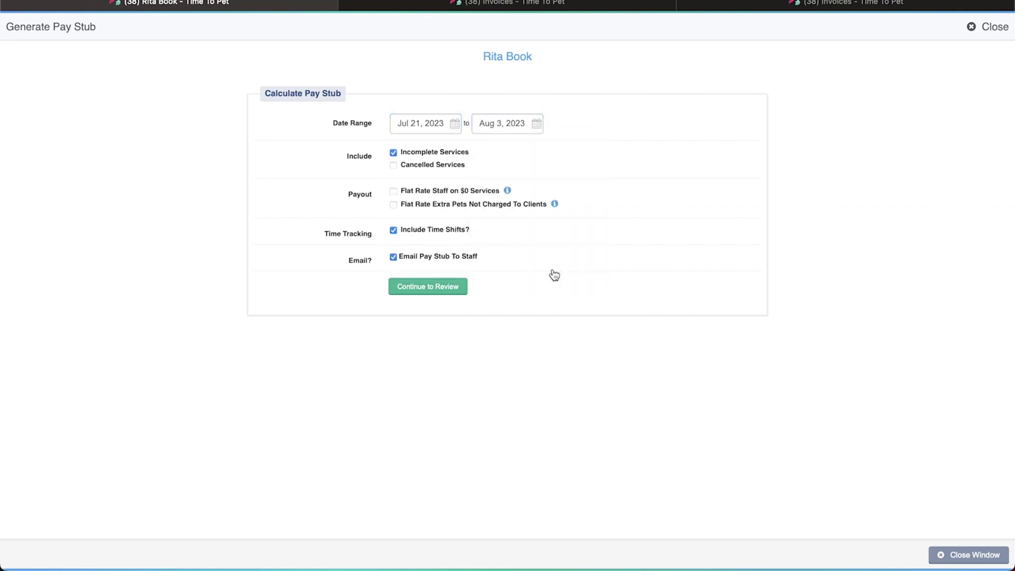
# Review the pay stub's 294.00 tip payout and confirm the tip balance is now $0.00
pyautogui.click(444, 288)
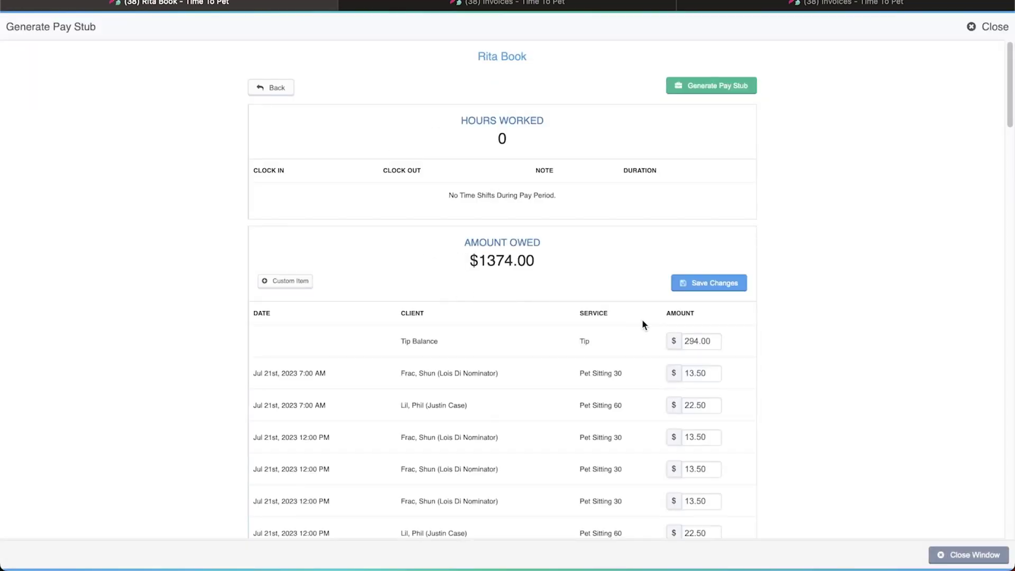
pyautogui.moveTo(709, 341); pyautogui.dragTo(673, 340)
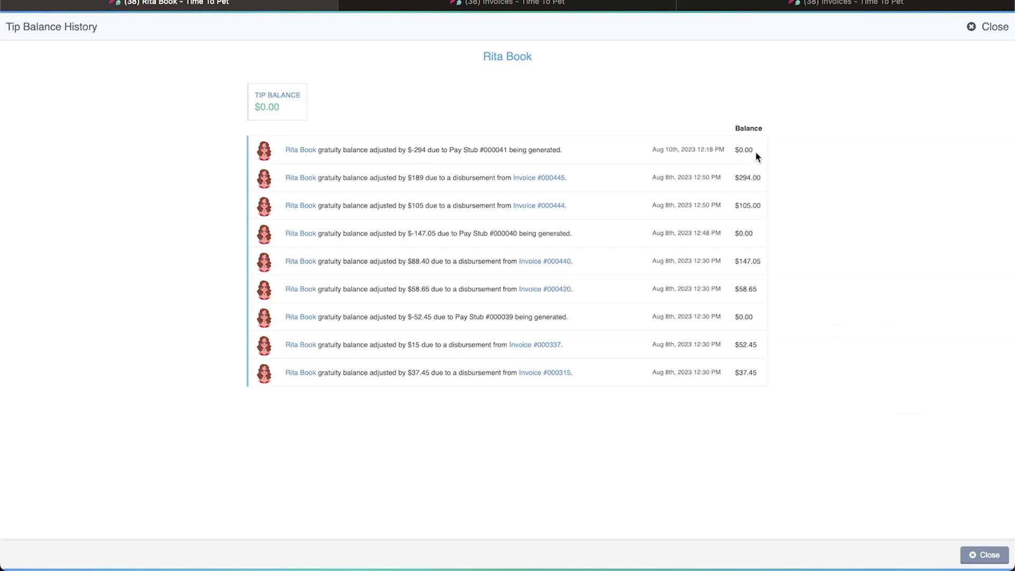
pyautogui.moveTo(757, 151); pyautogui.dragTo(292, 154)
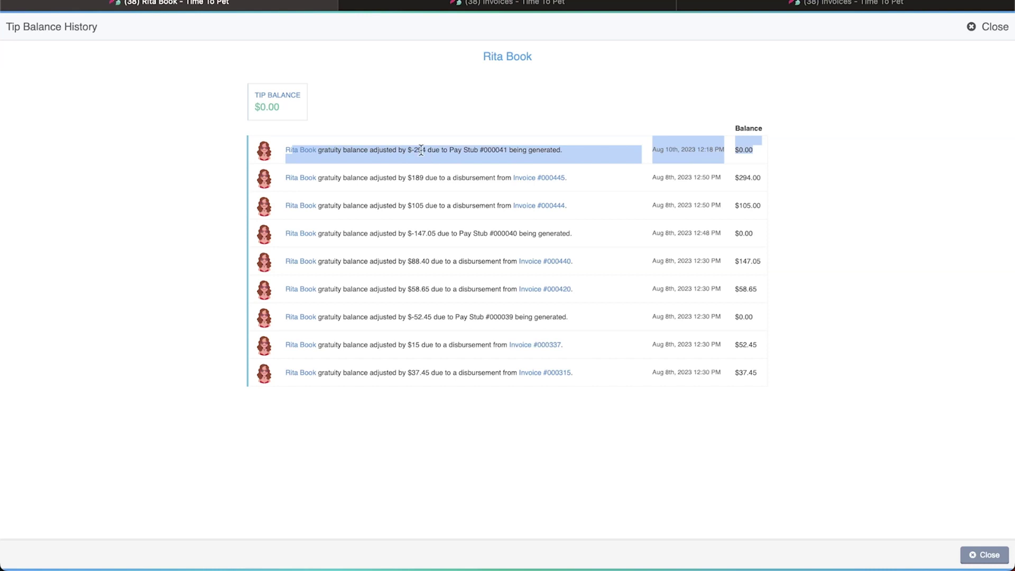
pyautogui.moveTo(295, 110); pyautogui.dragTo(251, 106)
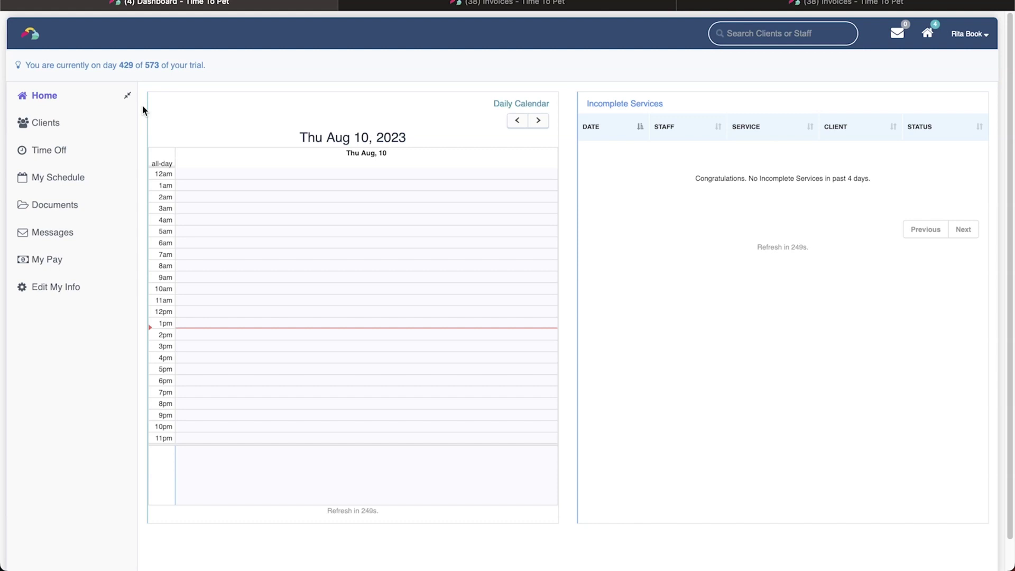
# Open the Tips tab under My Pay to view the staff member's disbursed tips
pyautogui.click(63, 262)
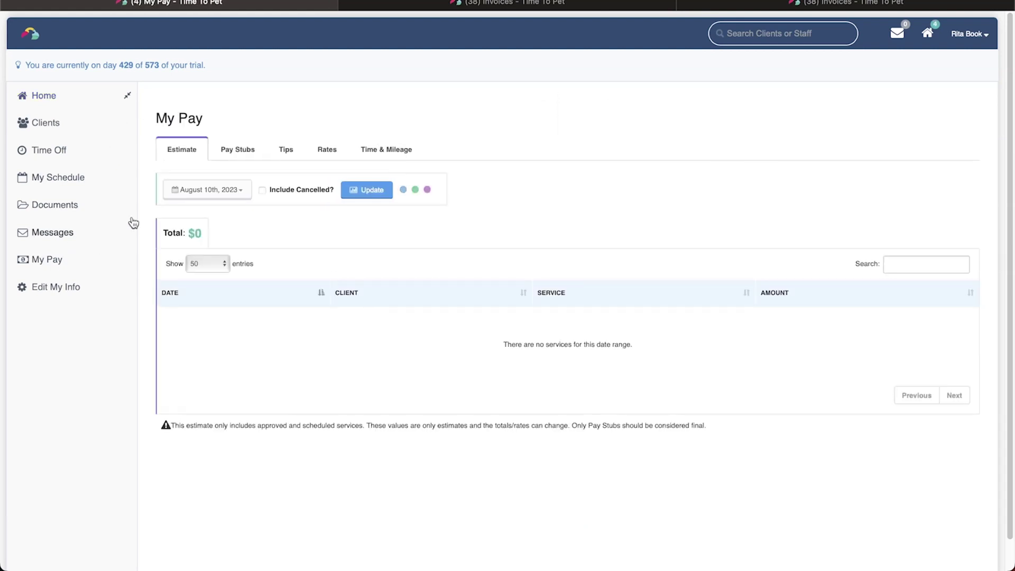
pyautogui.click(285, 150)
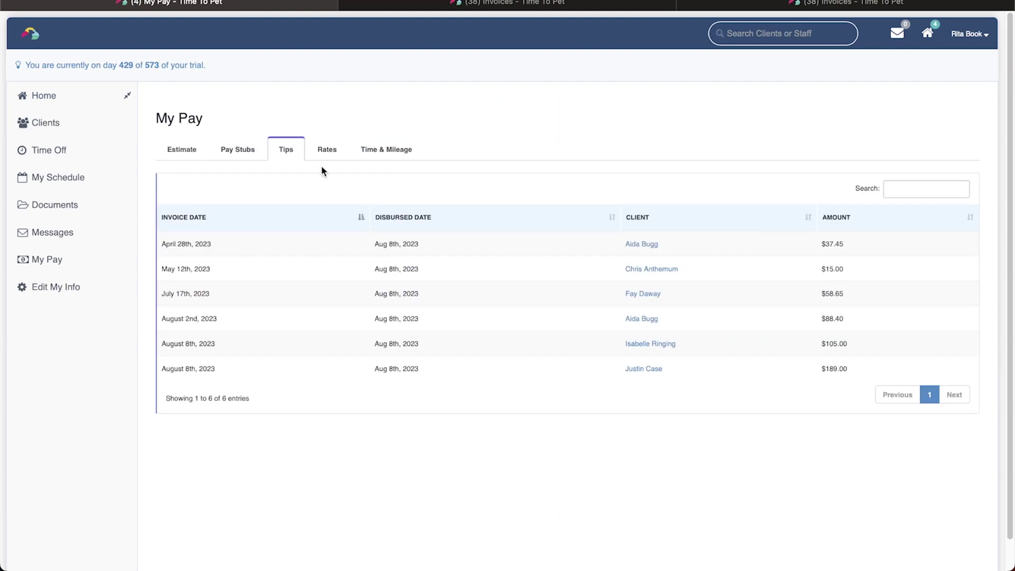
pyautogui.moveTo(161, 241); pyautogui.dragTo(164, 263)
pyautogui.click(261, 263)
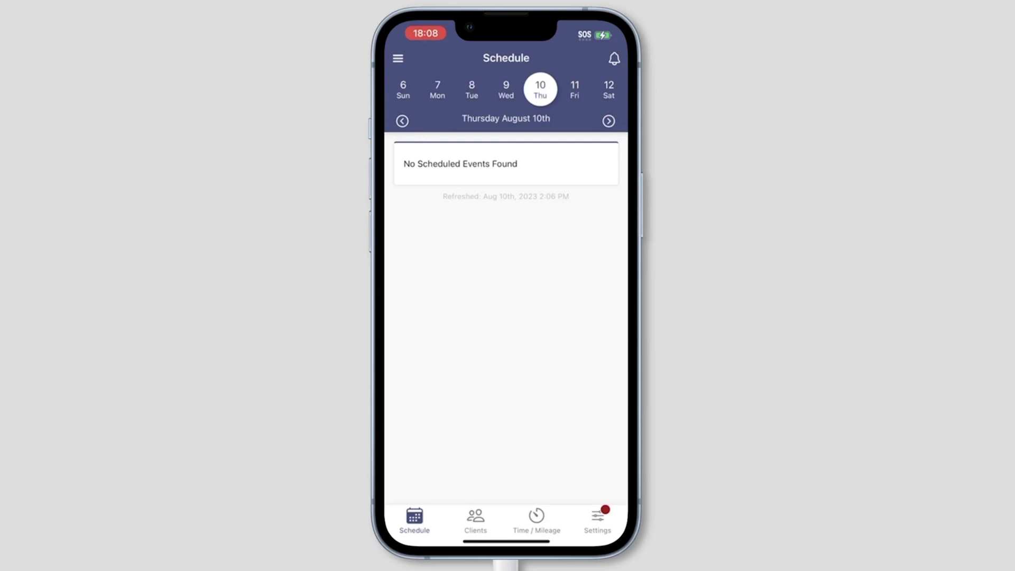
# In the mobile app, go to My Pay from the menu and view the Tips history
pyautogui.click(398, 59)
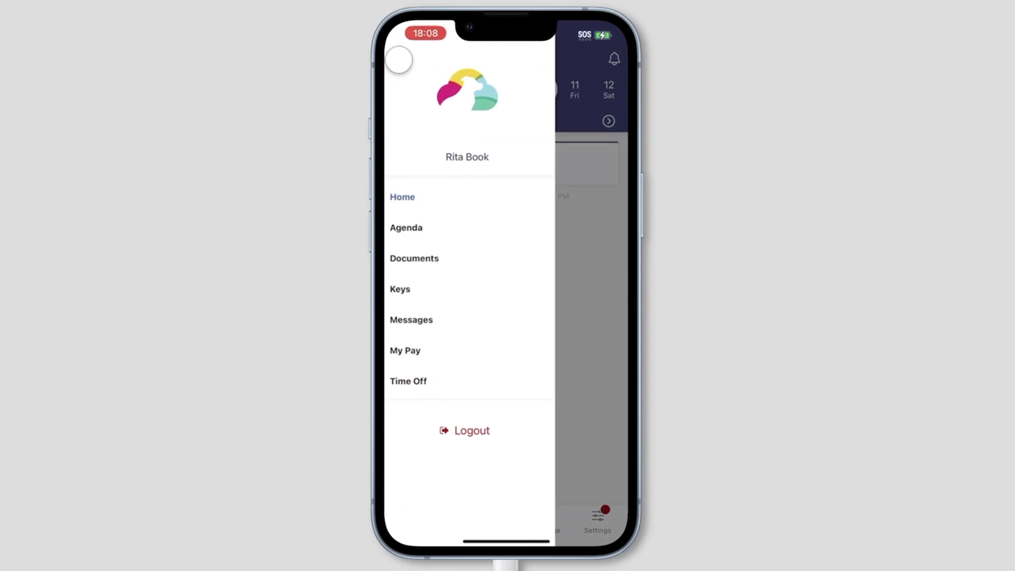
pyautogui.click(441, 139)
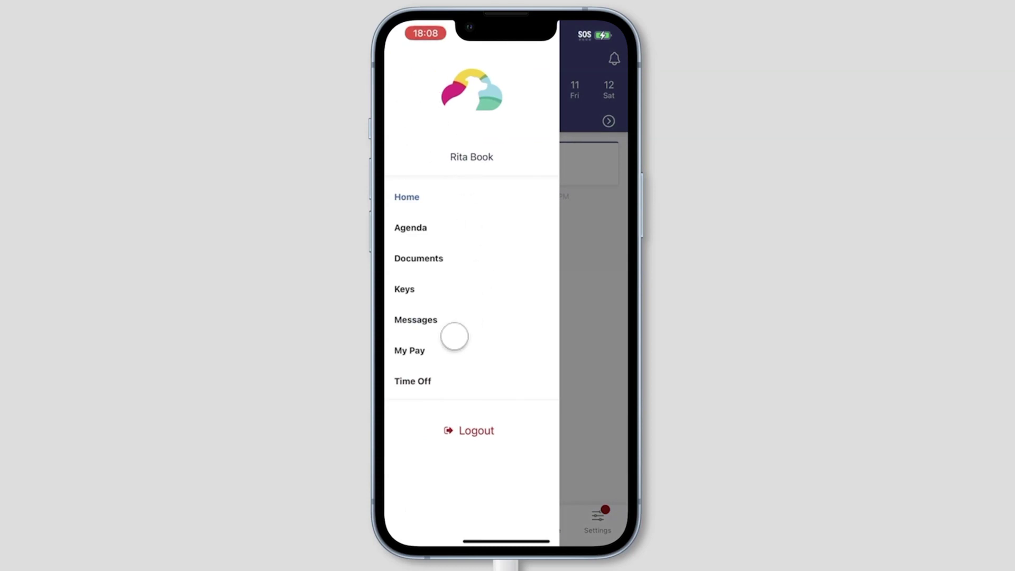
pyautogui.click(419, 352)
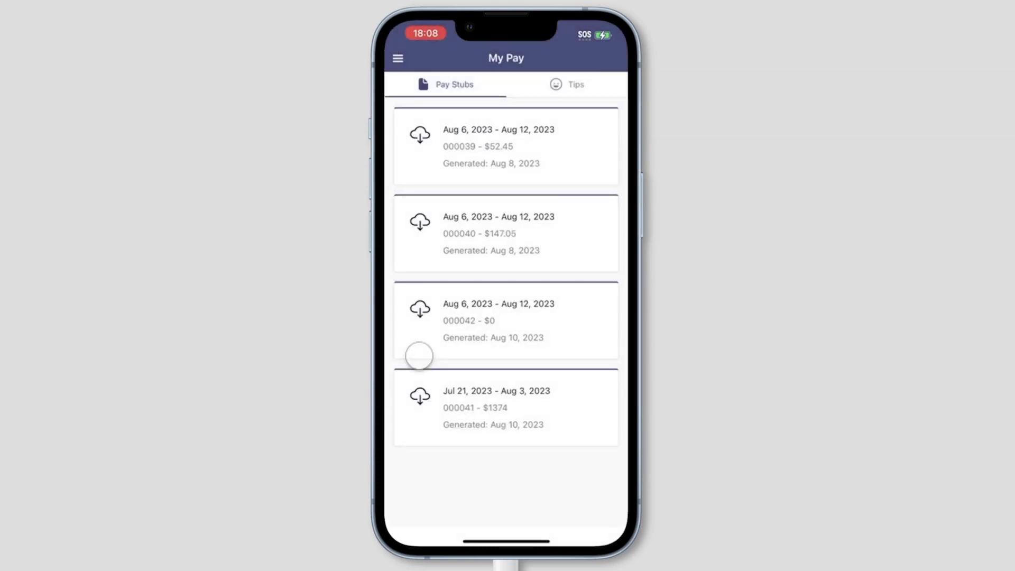
pyautogui.click(575, 85)
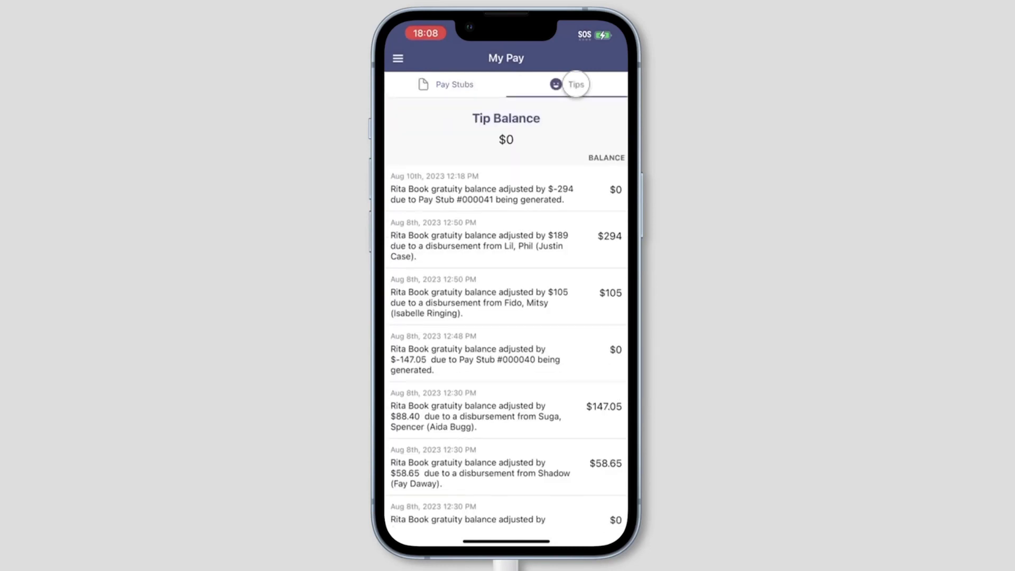